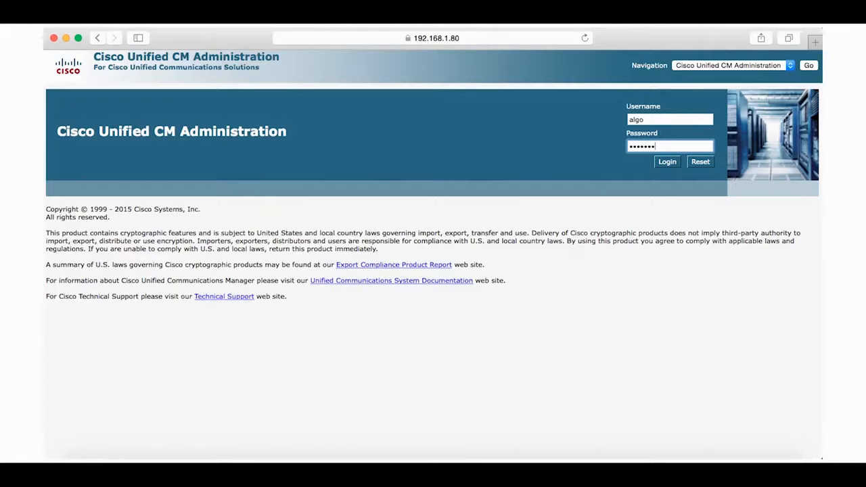
# Step: Sign in and start adding a new end user from User Management > End User
pyautogui.press('Return')
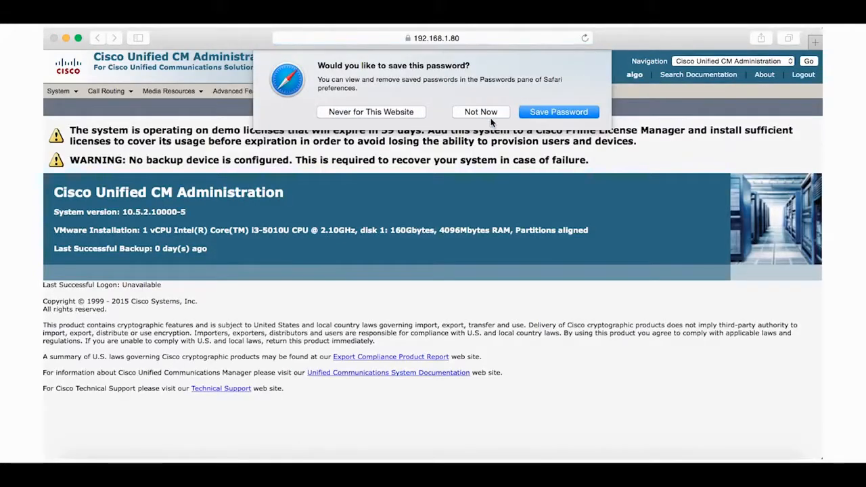
pyautogui.click(490, 114)
pyautogui.moveTo(400, 91)
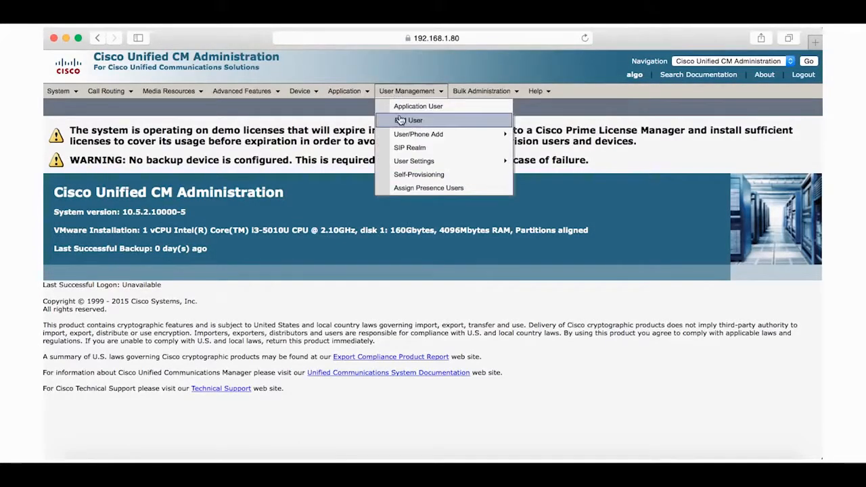
pyautogui.click(410, 121)
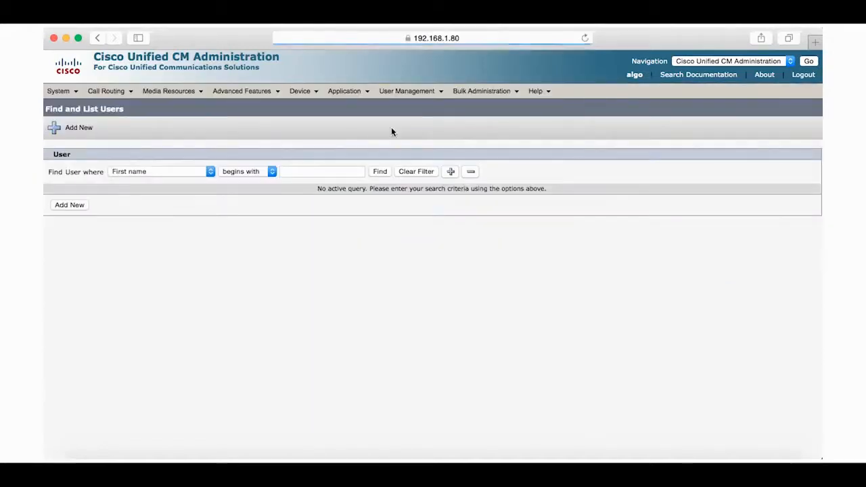
pyautogui.click(70, 207)
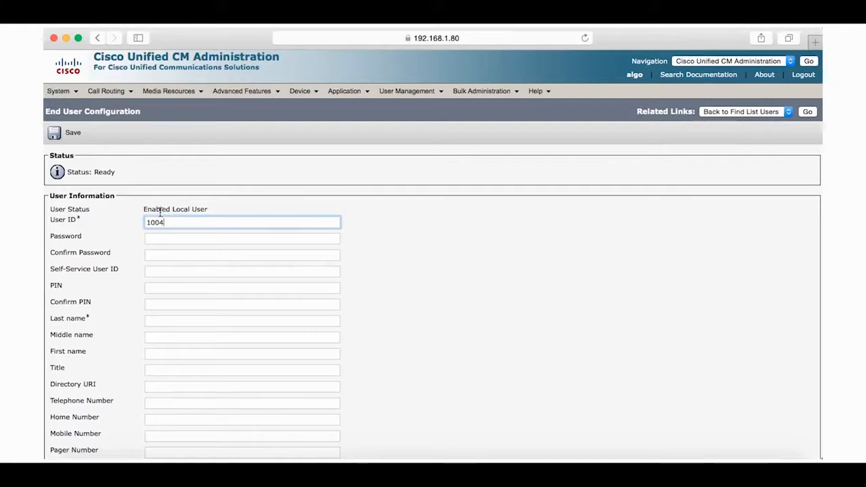
# Step: Enter and confirm the user's password, set last name Algo, and save the end user
pyautogui.click(165, 236)
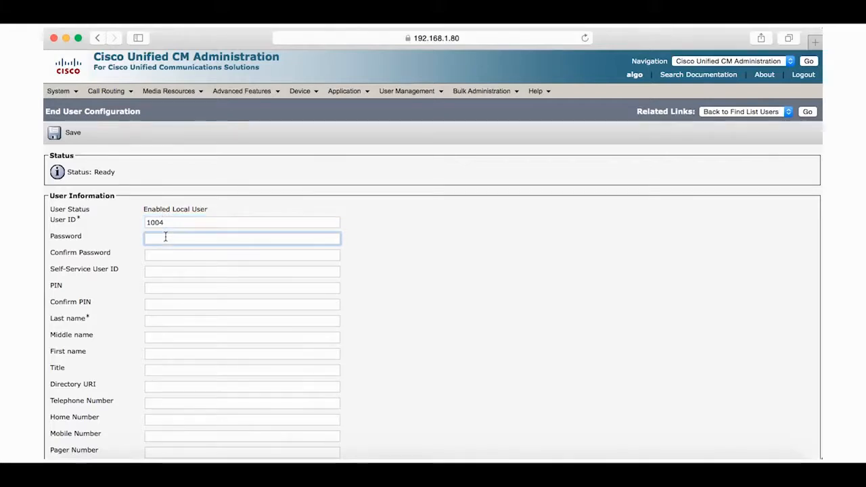
pyautogui.write('••••')
pyautogui.click(154, 254)
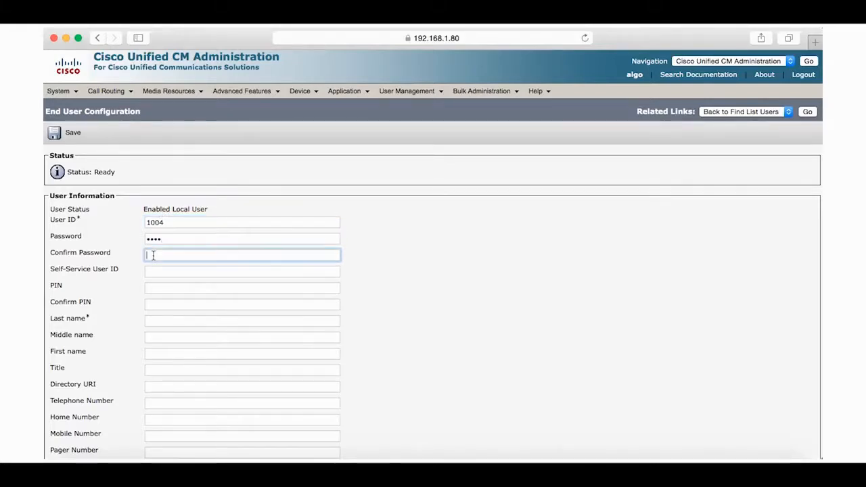
pyautogui.write('••••')
pyautogui.click(151, 319)
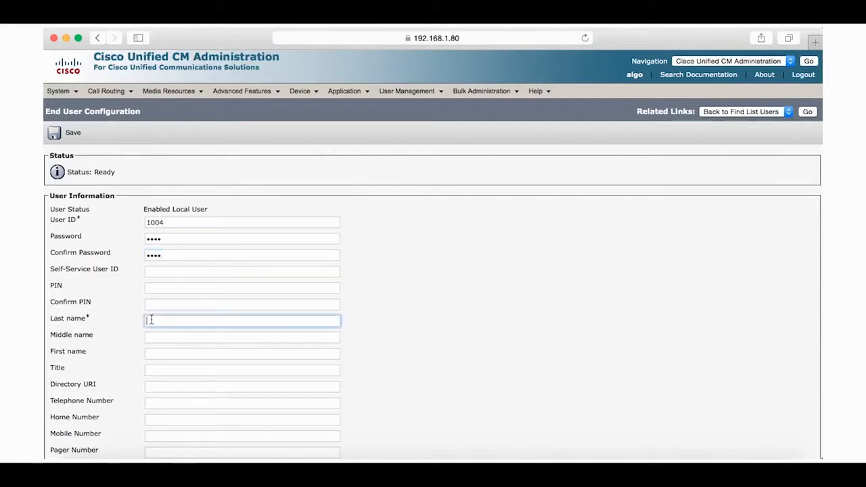
pyautogui.write('Algo')
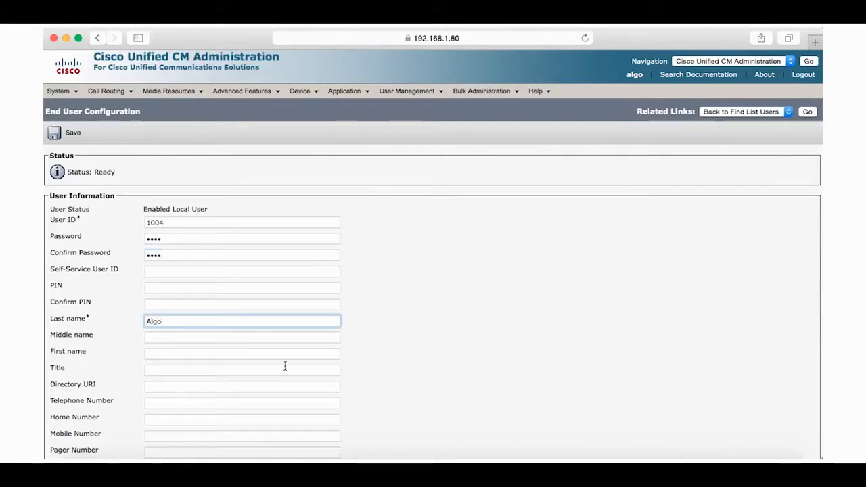
pyautogui.scroll(-15, 285, 366)
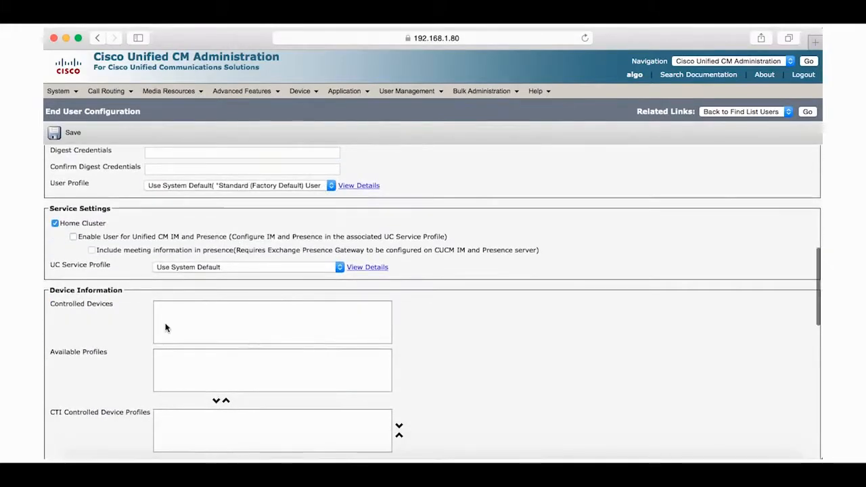
pyautogui.click(61, 136)
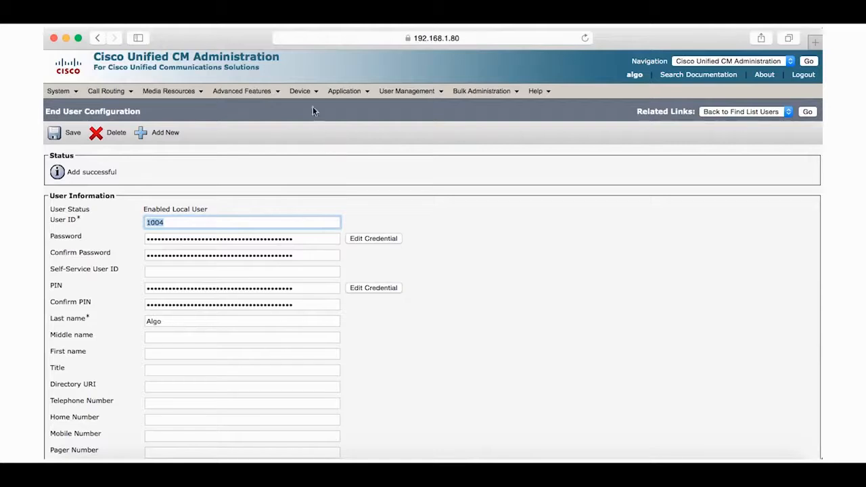
# Step: Start a new phone of type Third-party SIP Device (Basic)
pyautogui.moveTo(304, 91)
pyautogui.click(317, 150)
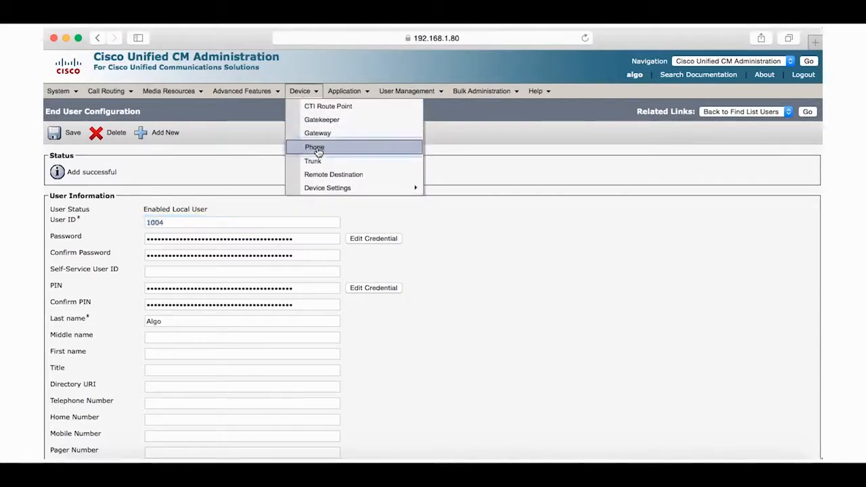
pyautogui.click(75, 220)
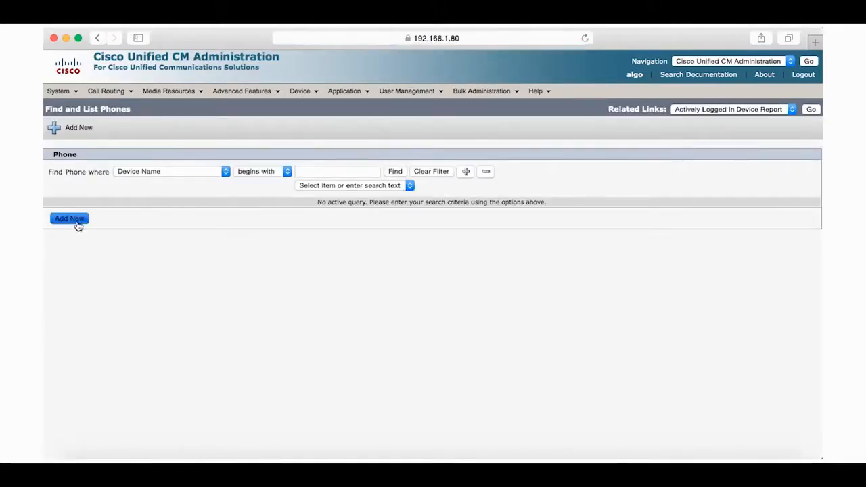
pyautogui.click(154, 214)
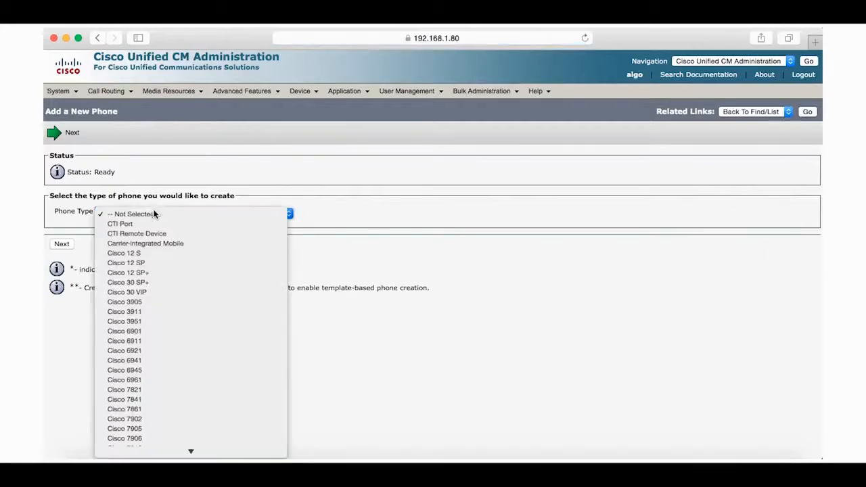
pyautogui.scroll(-15, 160, 348)
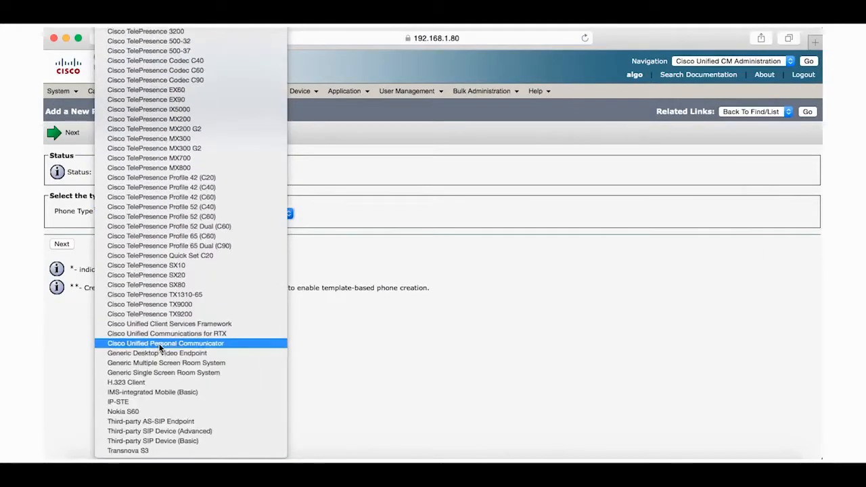
pyautogui.click(153, 440)
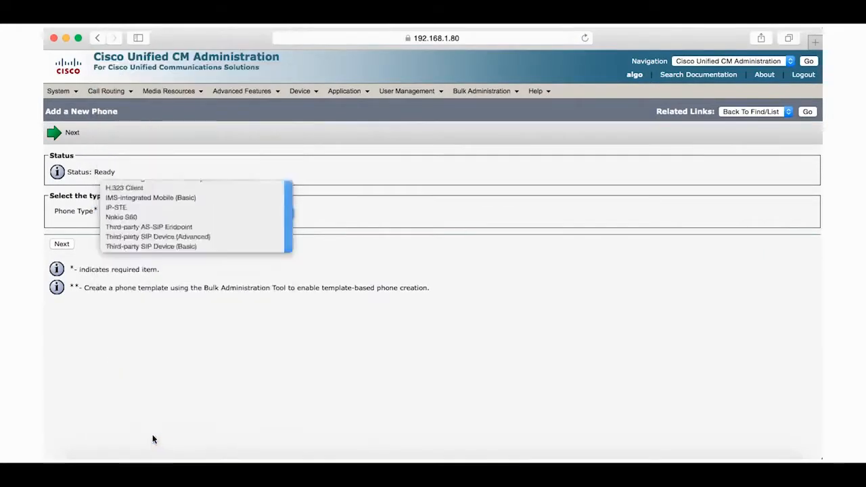
pyautogui.click(63, 245)
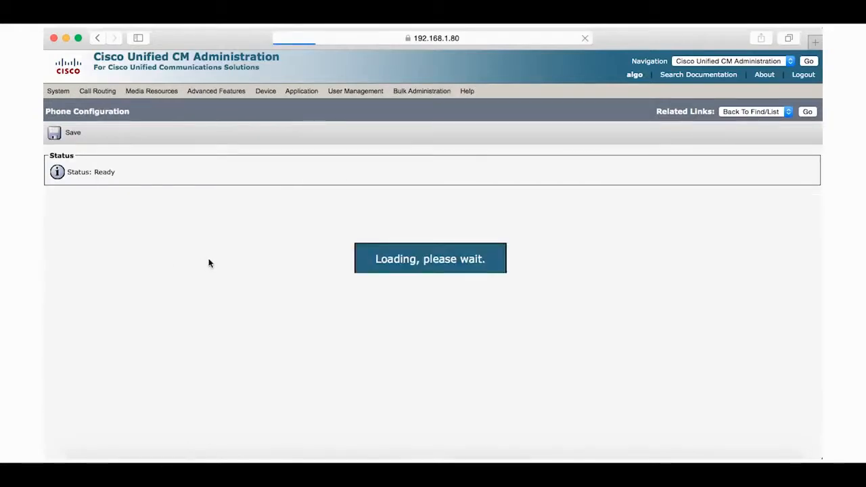
# Step: Set MAC 0022EE0200FF, device pool Default and the Third-party SIP Device (Basic) button template
pyautogui.click(206, 271)
pyautogui.write('00')
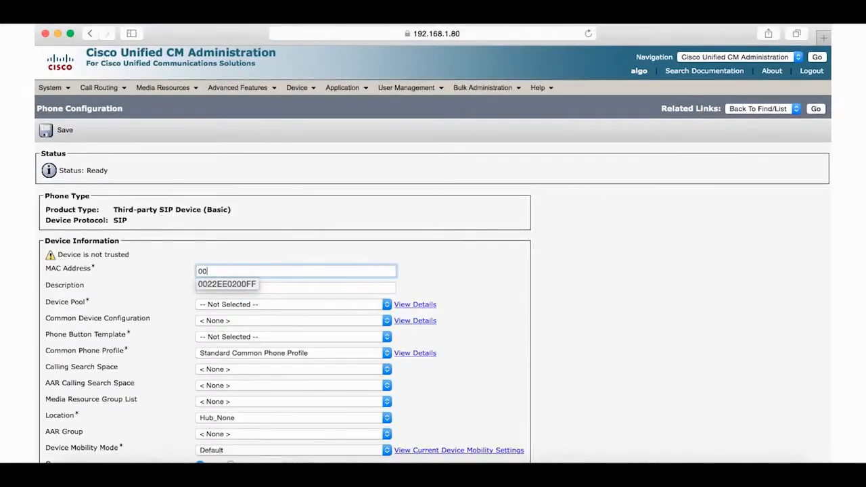
pyautogui.press('Down')
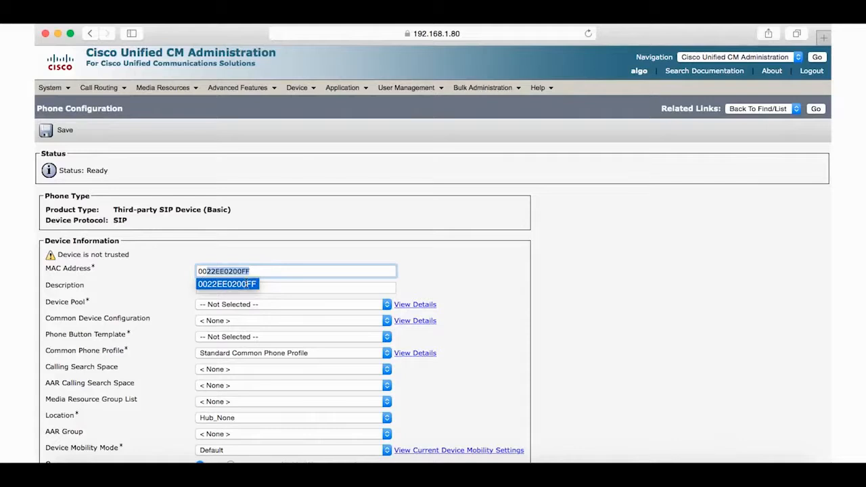
pyautogui.click(266, 274)
pyautogui.click(282, 304)
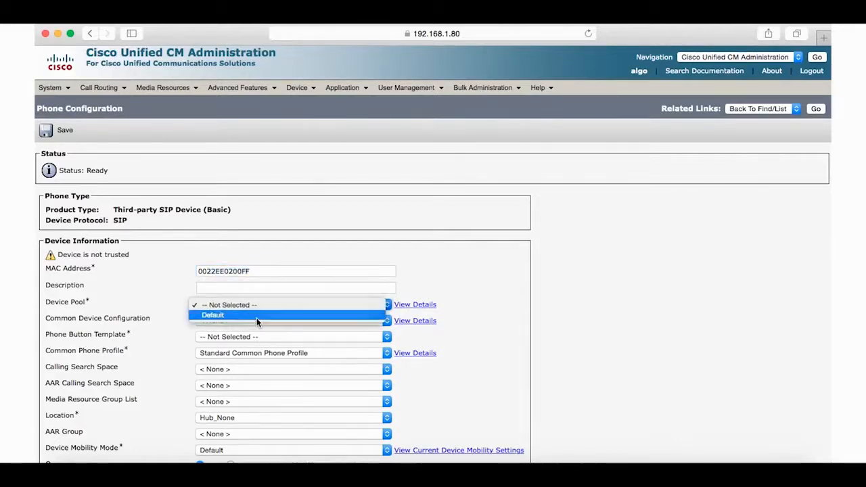
pyautogui.click(257, 316)
pyautogui.click(257, 336)
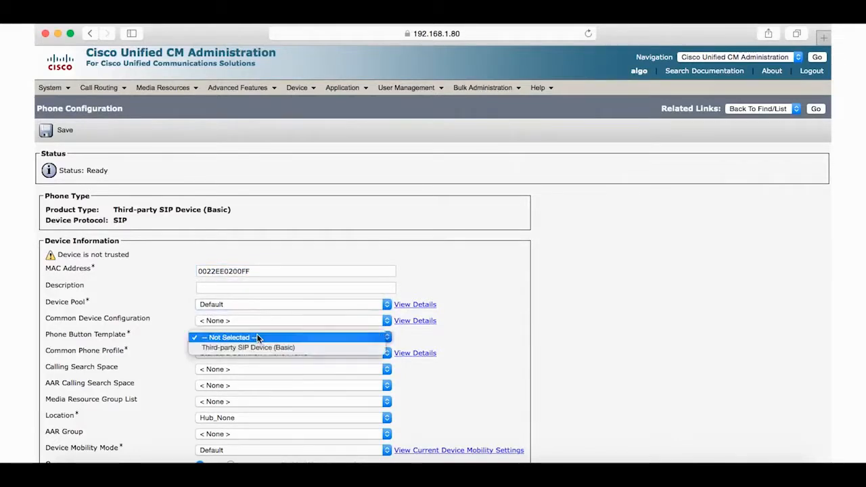
pyautogui.click(249, 347)
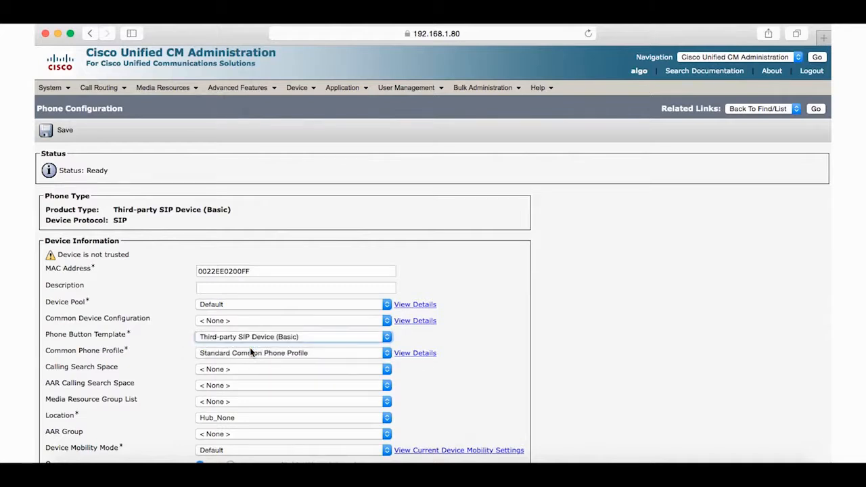
# Step: Make the Algo user the phone's owner and choose the standard non-secure SIP security profile
pyautogui.scroll(-4, 259, 371)
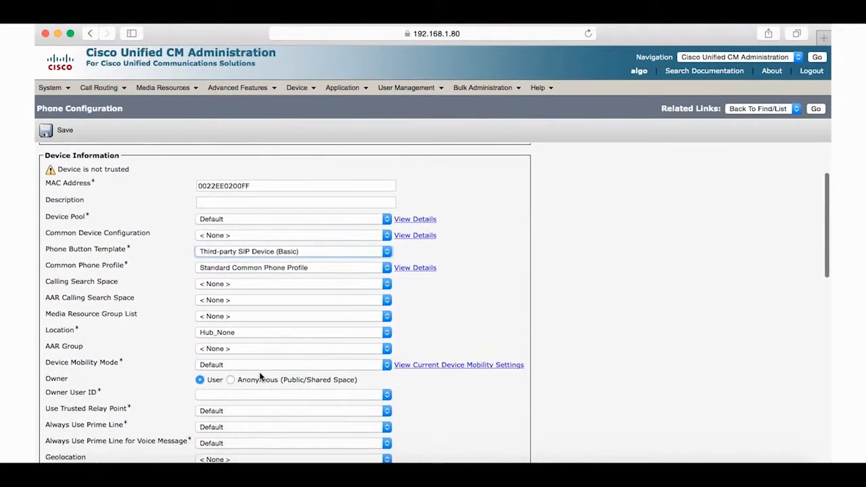
pyautogui.click(234, 357)
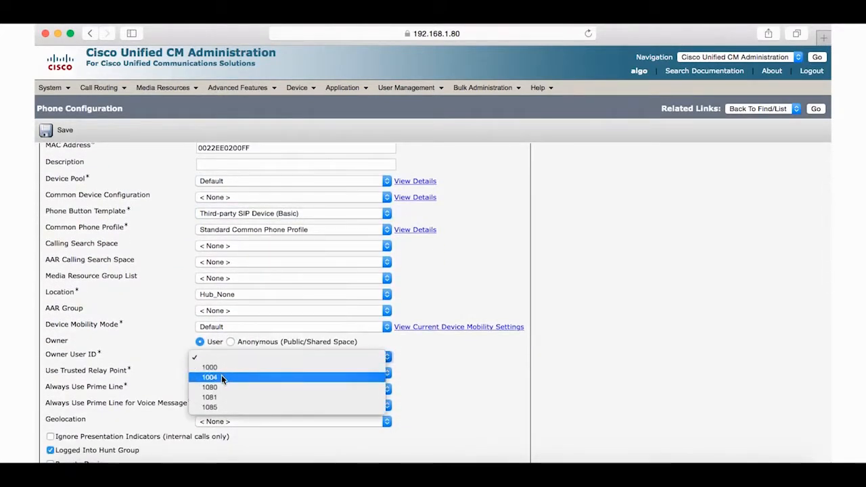
pyautogui.click(221, 376)
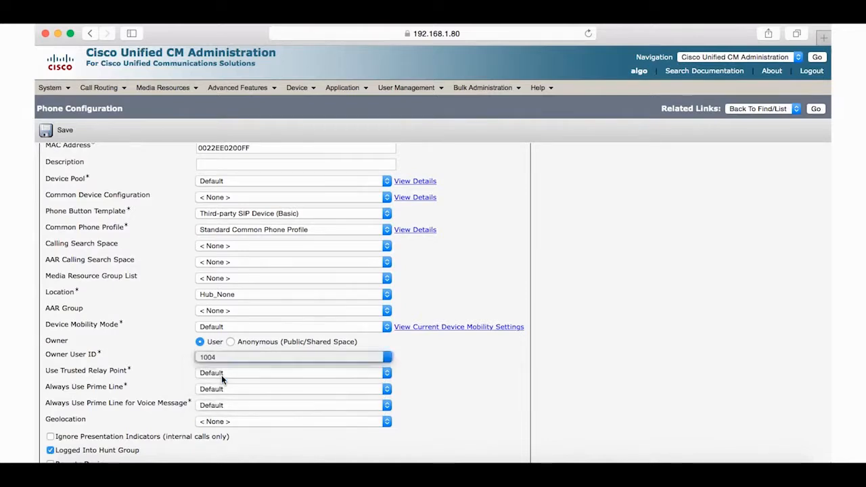
pyautogui.scroll(-4, 271, 428)
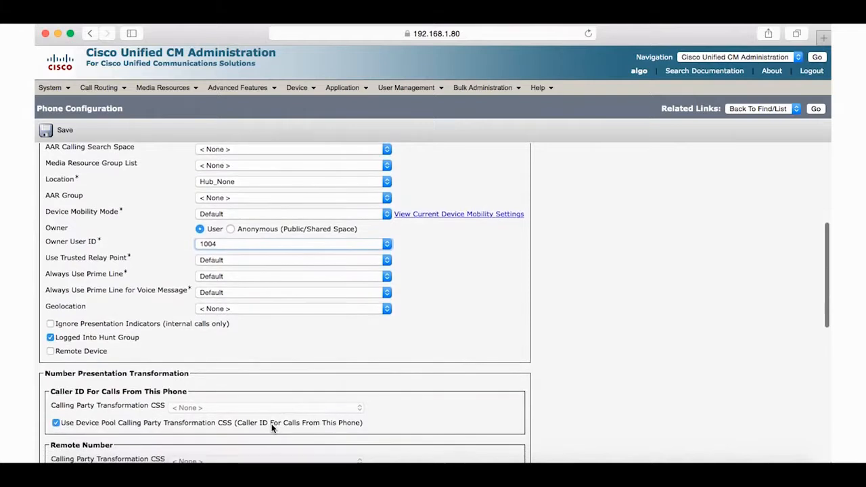
pyautogui.scroll(-6, 271, 428)
pyautogui.scroll(-1, 272, 428)
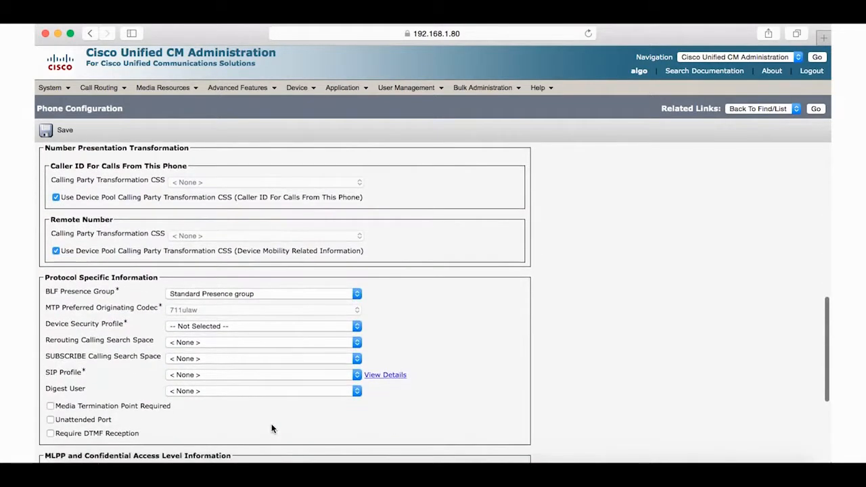
pyautogui.click(254, 328)
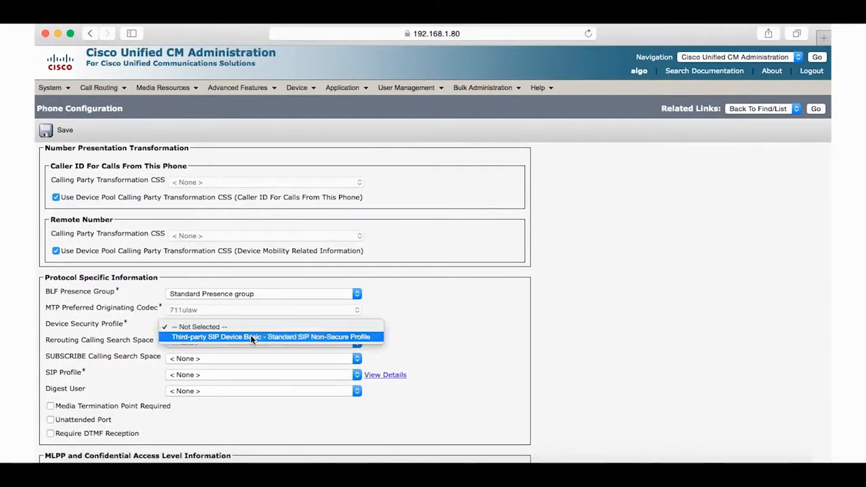
pyautogui.click(250, 335)
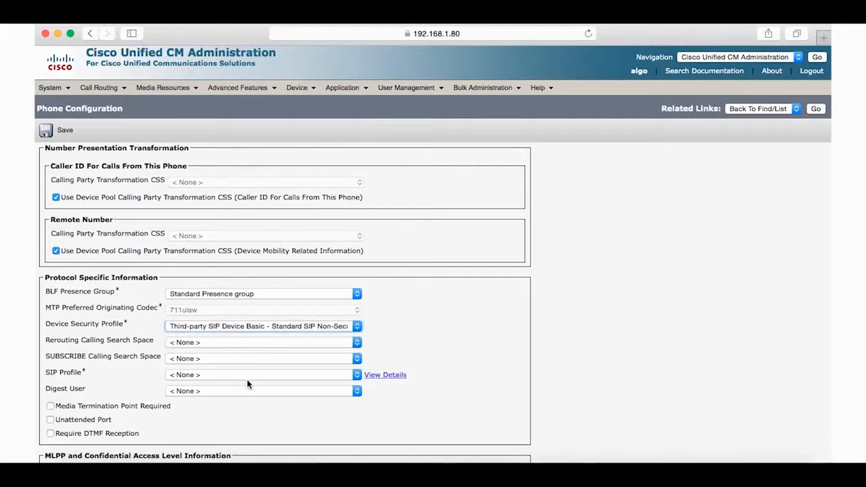
# Step: Set SIP profile to Standard SIP Profile and Digest User to 1004, then save
pyautogui.scroll(-3, 247, 383)
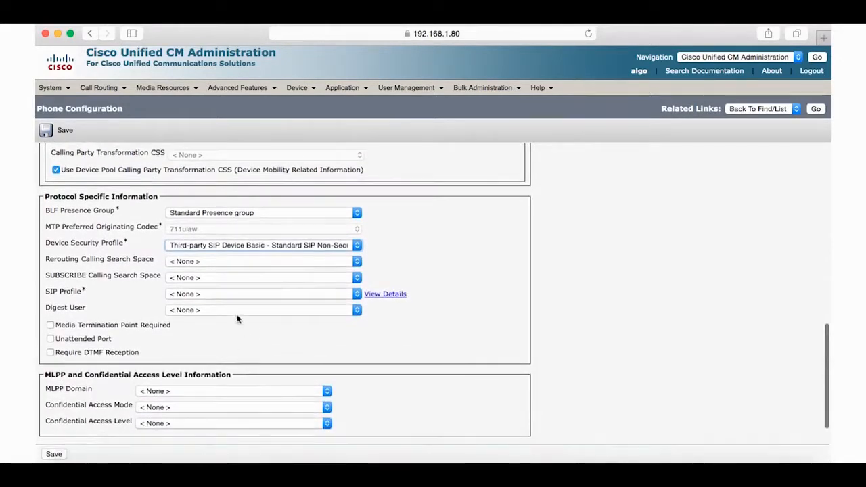
pyautogui.click(235, 294)
pyautogui.click(234, 305)
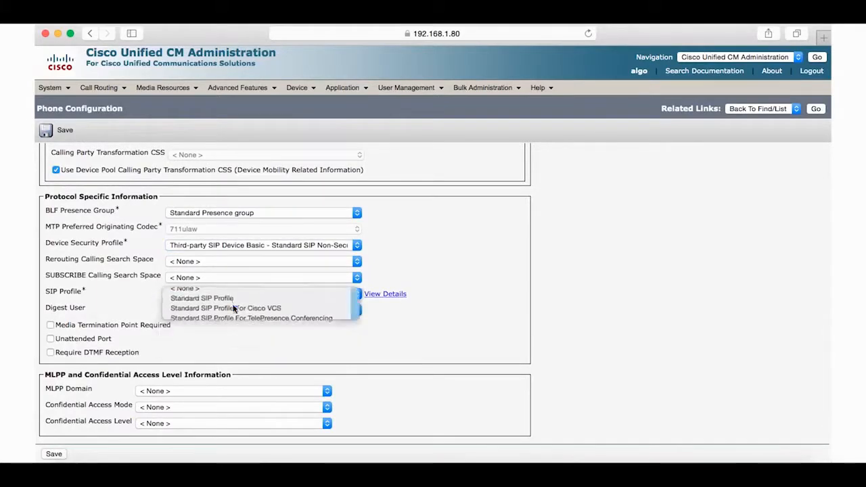
pyautogui.click(229, 310)
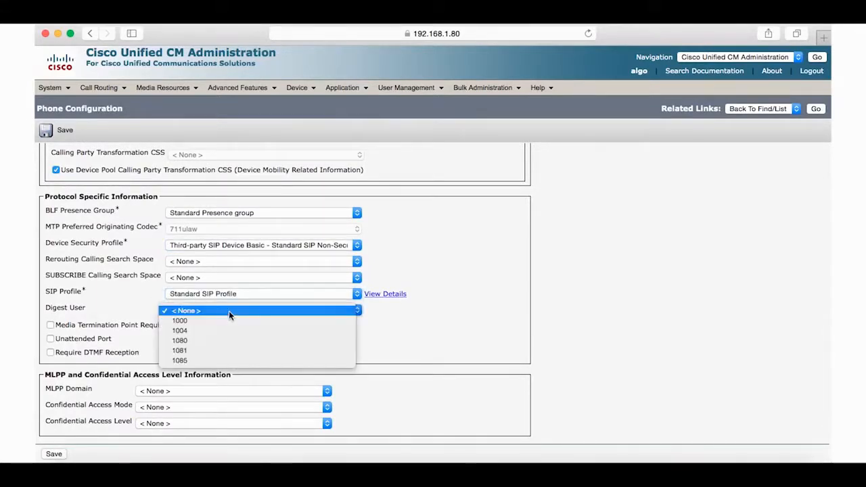
pyautogui.click(217, 330)
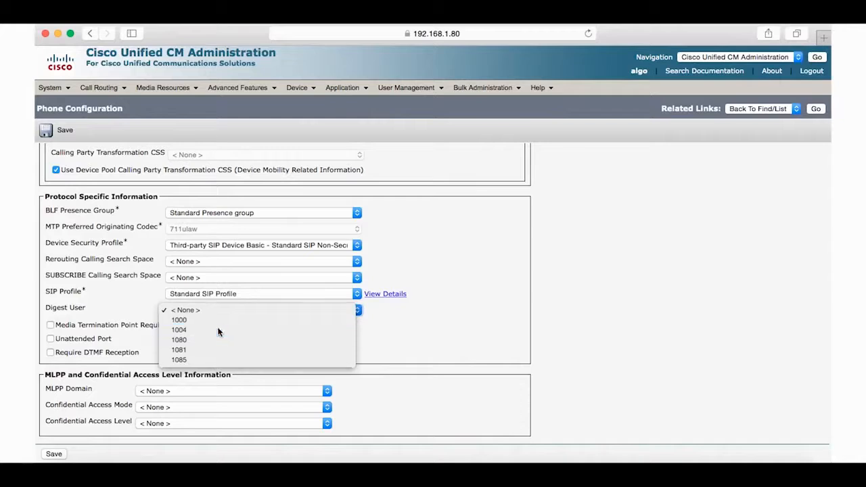
pyautogui.scroll(-2, 184, 372)
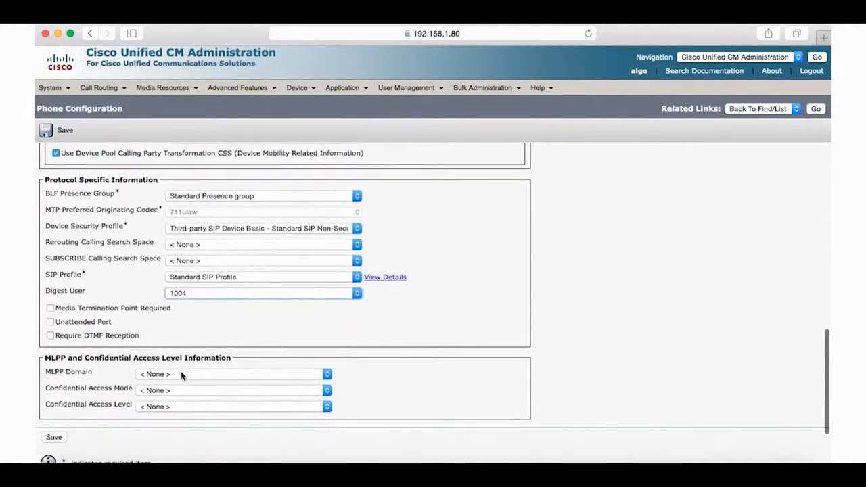
pyautogui.click(53, 439)
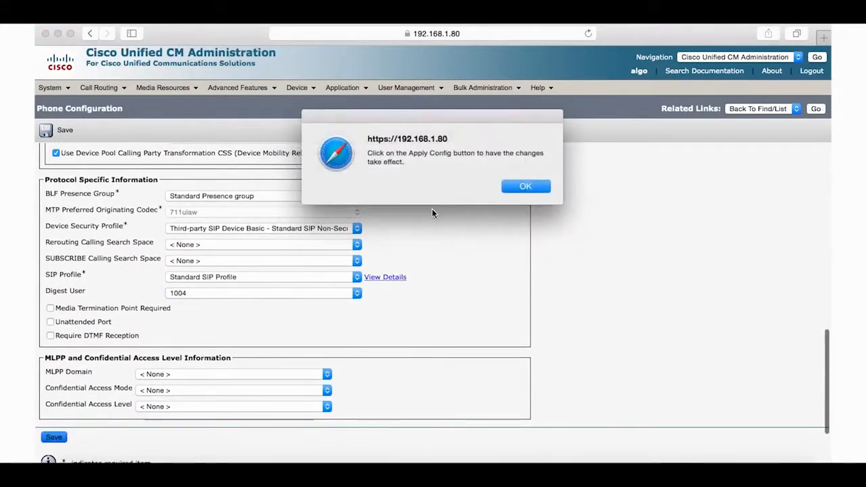
# Step: Dismiss the reminder and apply the configuration to the new phone
pyautogui.click(522, 186)
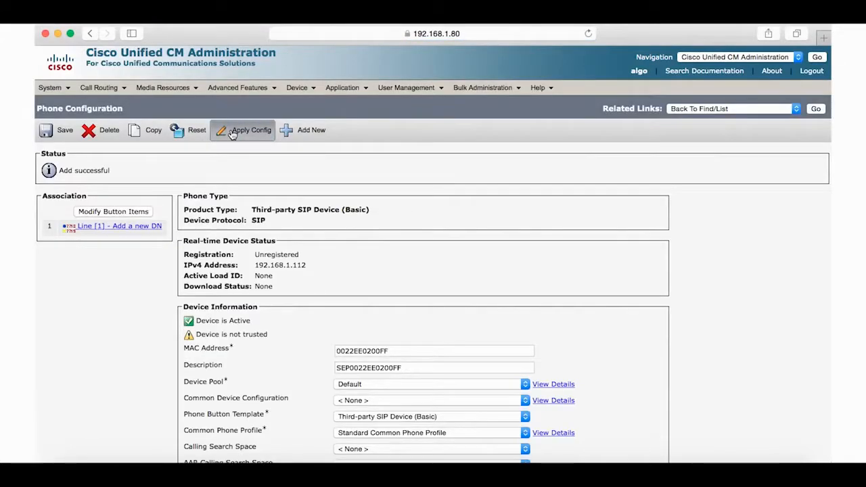
pyautogui.click(232, 133)
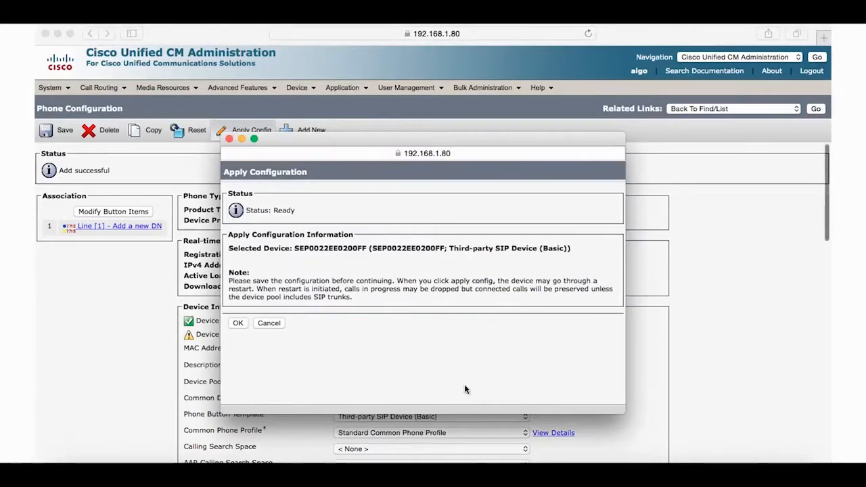
pyautogui.click(235, 324)
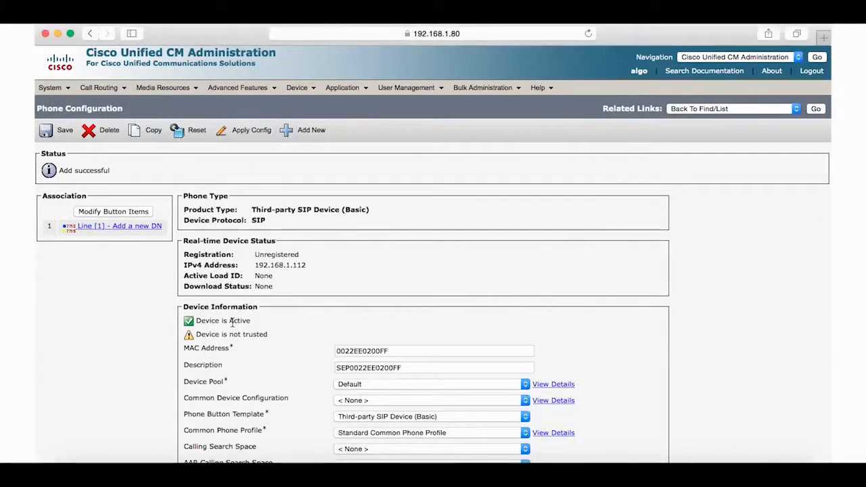
# Step: Add directory number 1004 on line 1 and save it
pyautogui.click(127, 229)
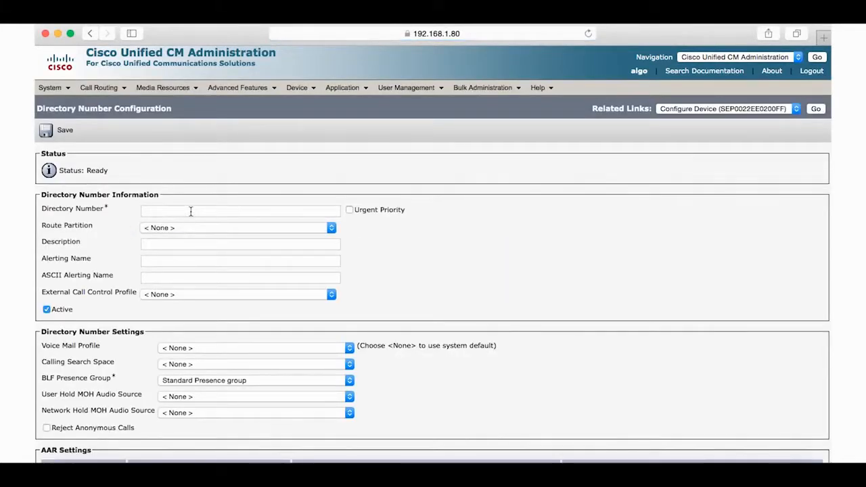
pyautogui.click(191, 212)
pyautogui.write('1004')
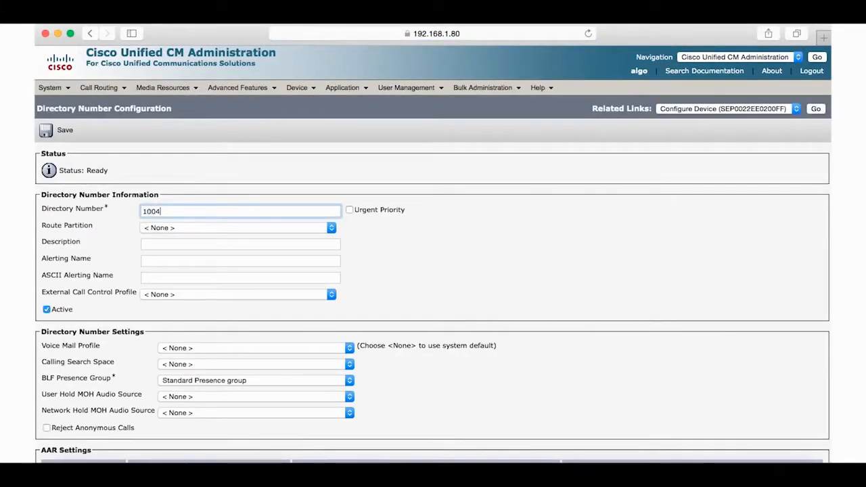
pyautogui.click(45, 131)
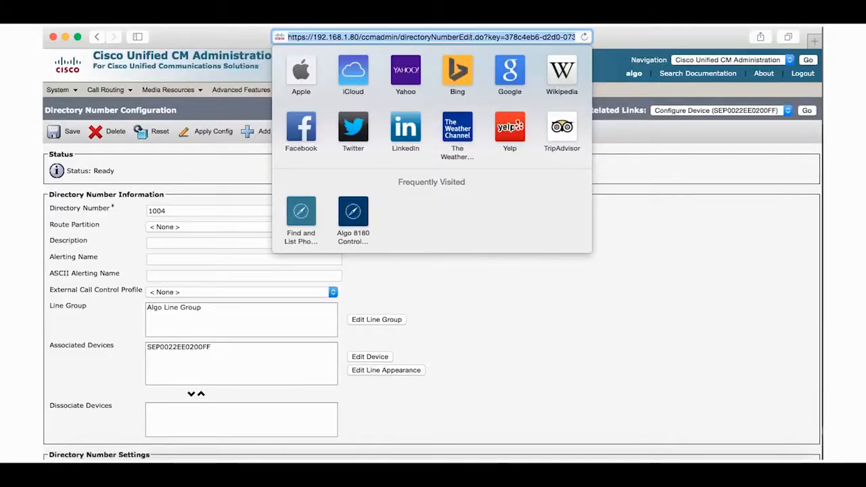
# Step: Load the Algo 8180 control panel at 192.168.1.112 in Safari
pyautogui.write('192')
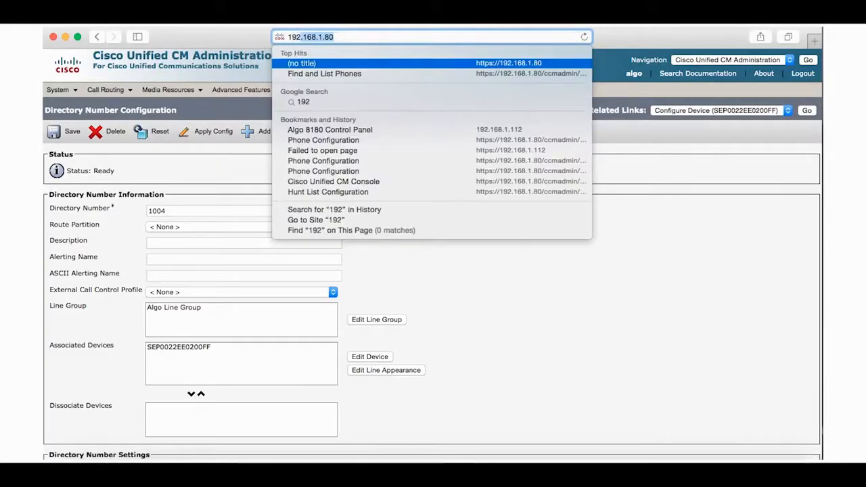
pyautogui.write('.1')
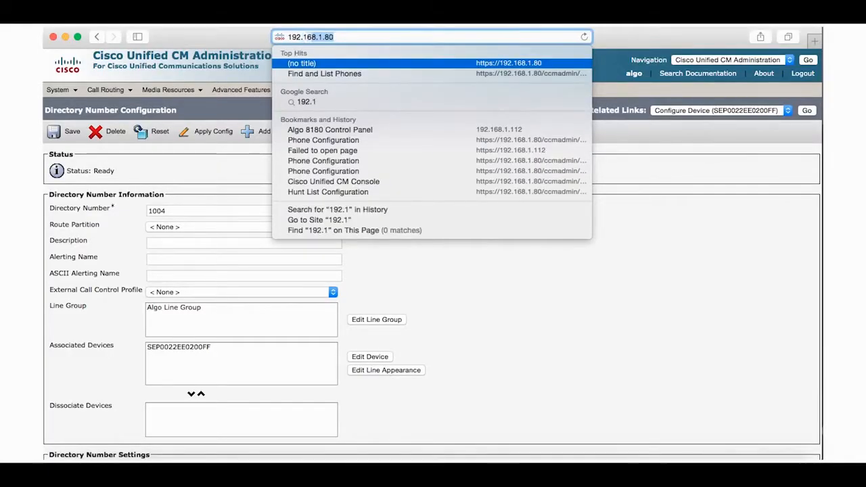
pyautogui.write('68.1.112')
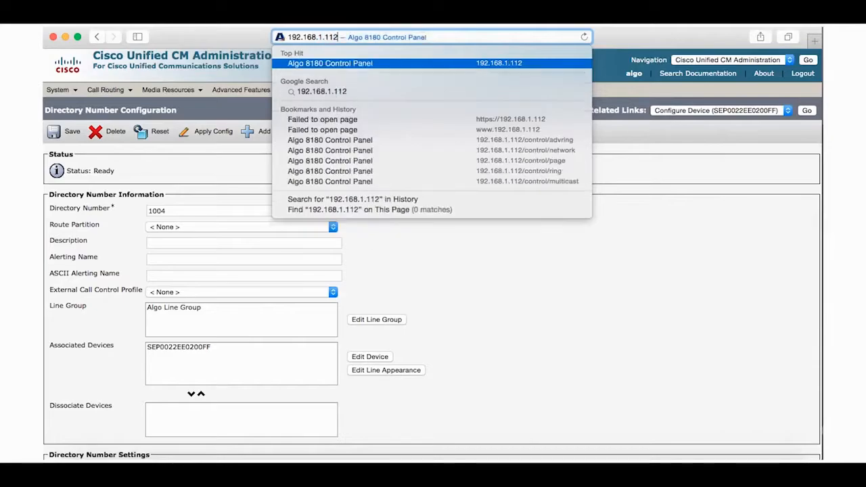
pyautogui.press('Return')
# Step: Log in with the admin password, verify Ring Extension and Authentication ID 1004, and save SIP settings
pyautogui.write('alg')
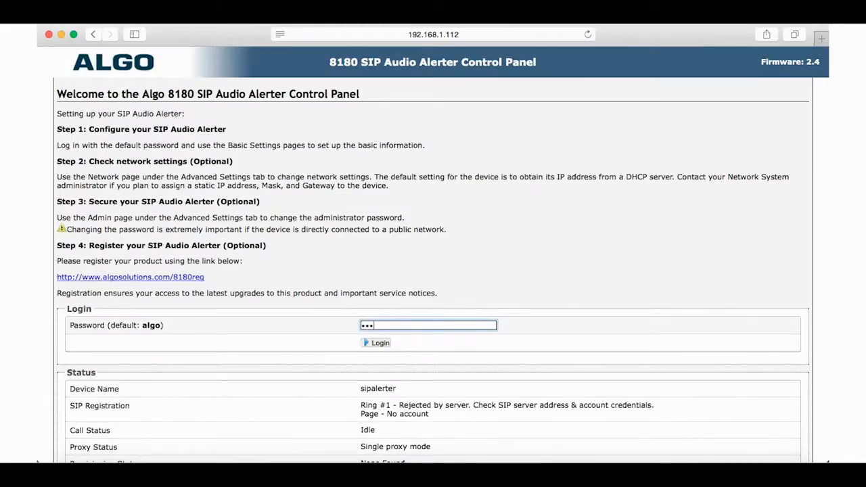
pyautogui.write('o')
pyautogui.click(377, 343)
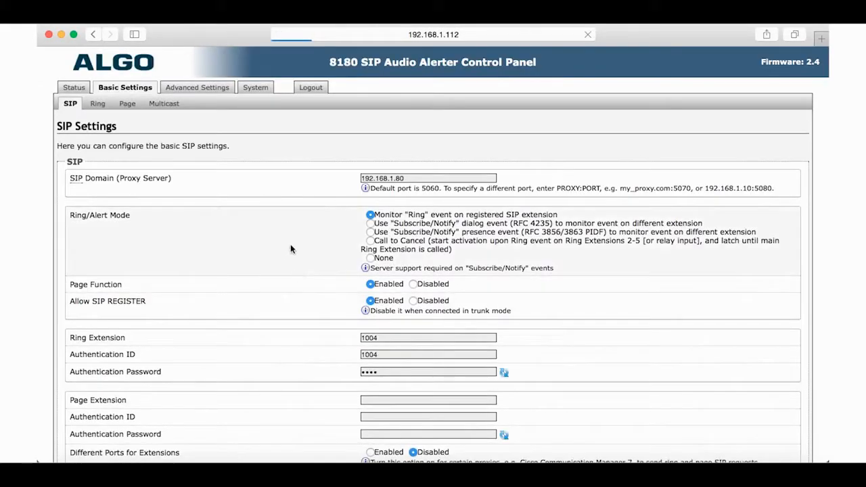
pyautogui.click(387, 340)
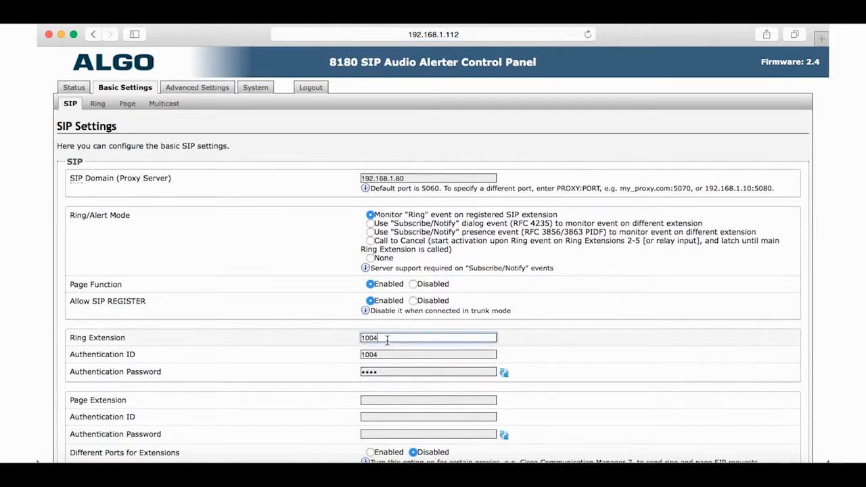
pyautogui.click(384, 355)
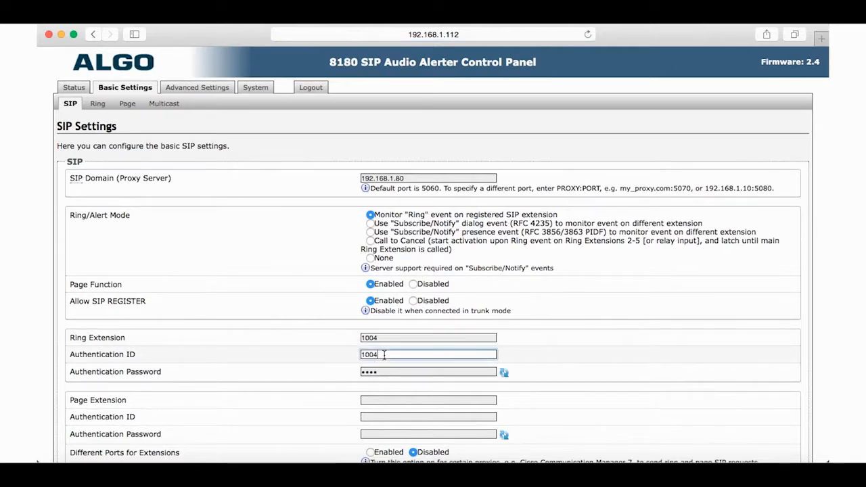
pyautogui.scroll(-3, 384, 354)
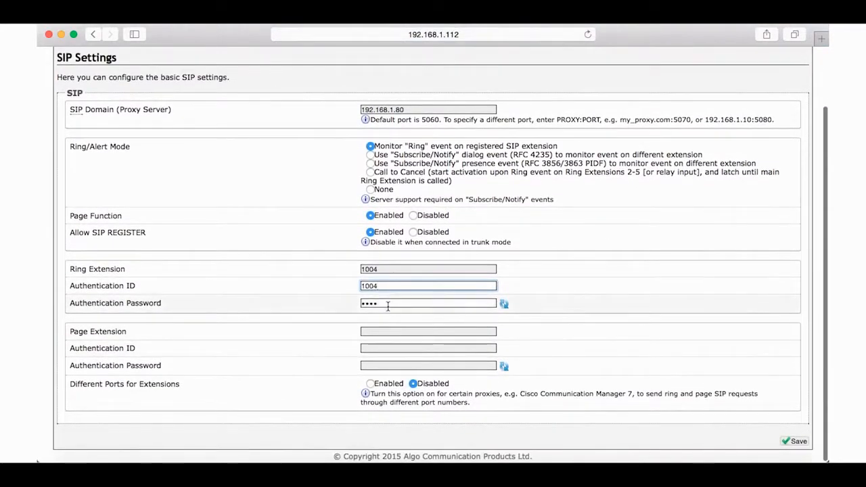
pyautogui.click(386, 302)
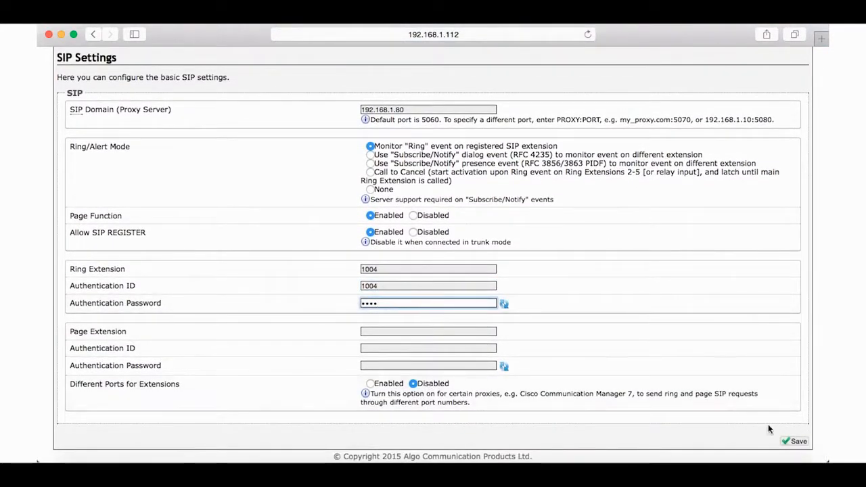
pyautogui.click(801, 444)
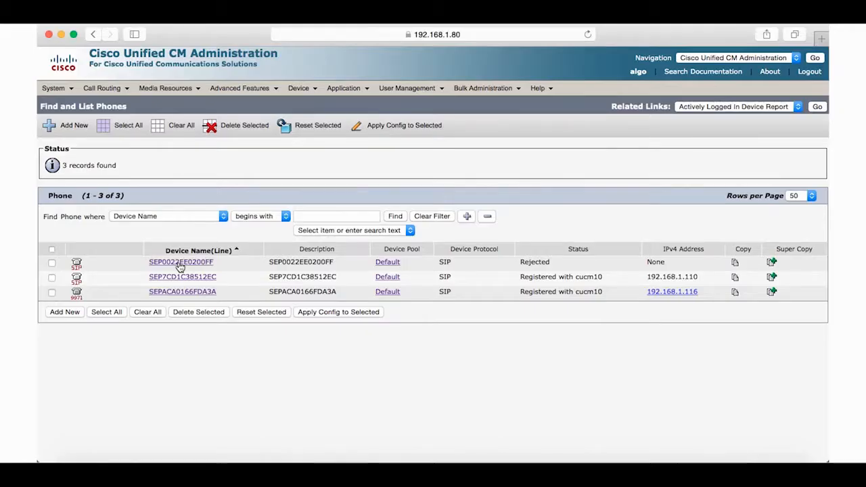
# Step: Open the SEP0022EE0200FF phone's configuration page
pyautogui.click(180, 262)
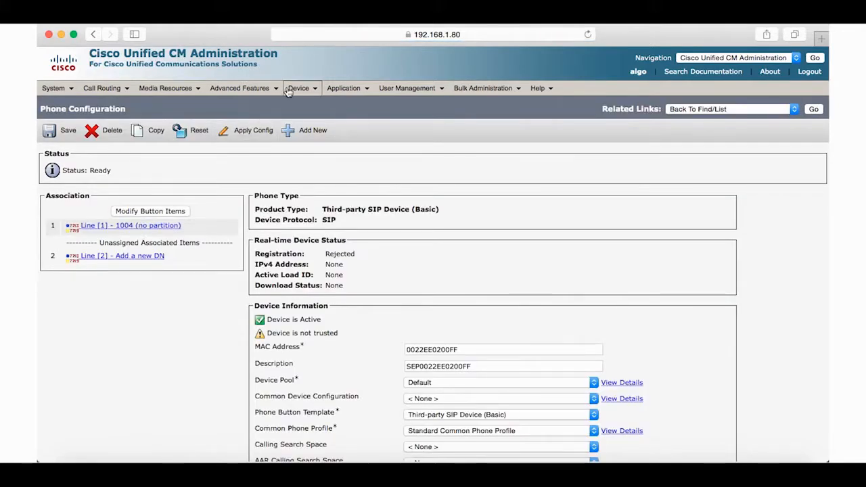
# Step: Open the Cisco 9971 phone SEPACA0166FDA3A and check that Logged Into Hunt Group is enabled
pyautogui.moveTo(299, 88)
pyautogui.click(314, 145)
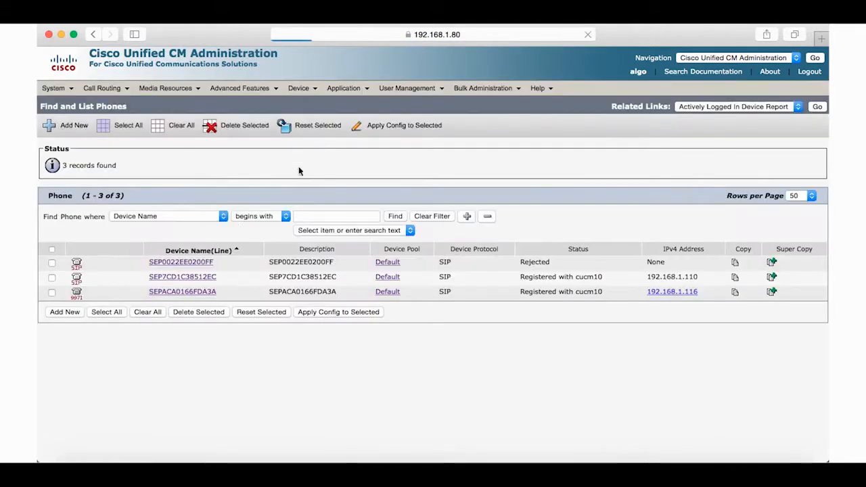
pyautogui.click(174, 290)
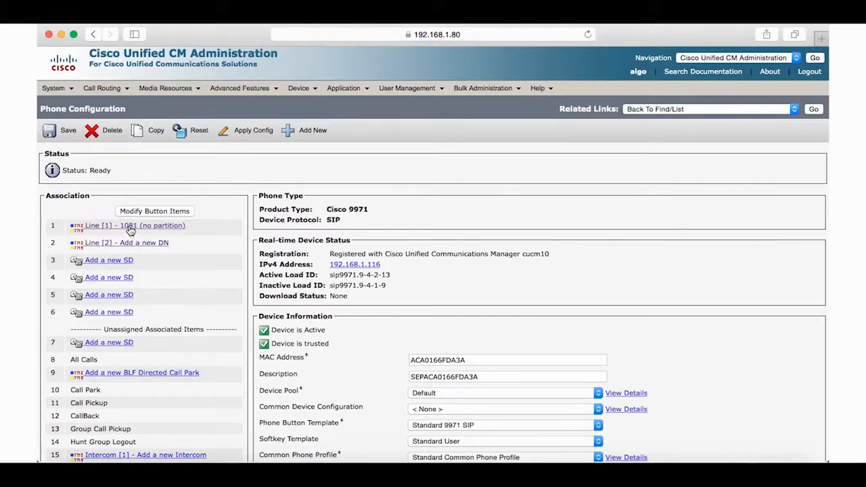
pyautogui.scroll(-5, 351, 290)
pyautogui.scroll(-5, 351, 289)
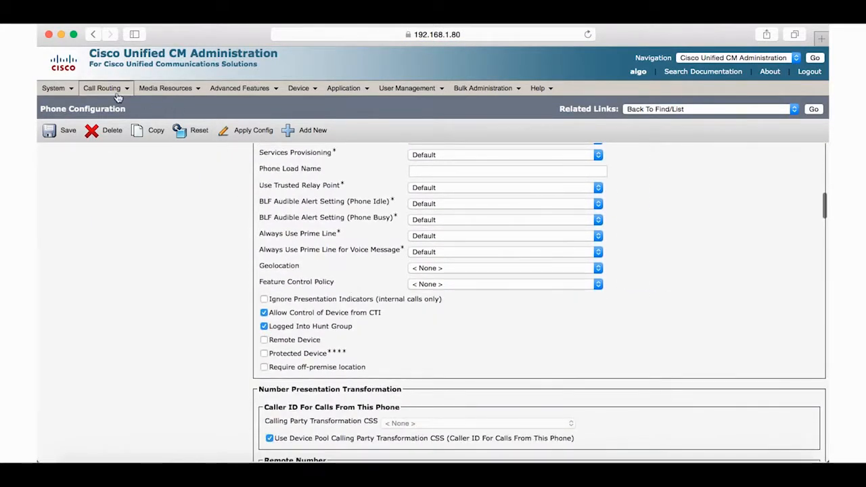
pyautogui.moveTo(102, 88)
pyautogui.moveTo(125, 149)
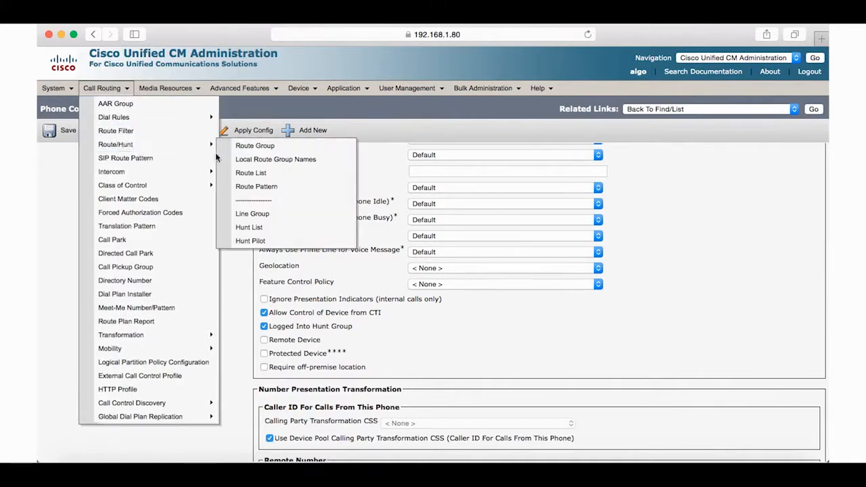
# Step: Create 'Algo Line Group' with Broadcast distribution and save it
pyautogui.click(260, 214)
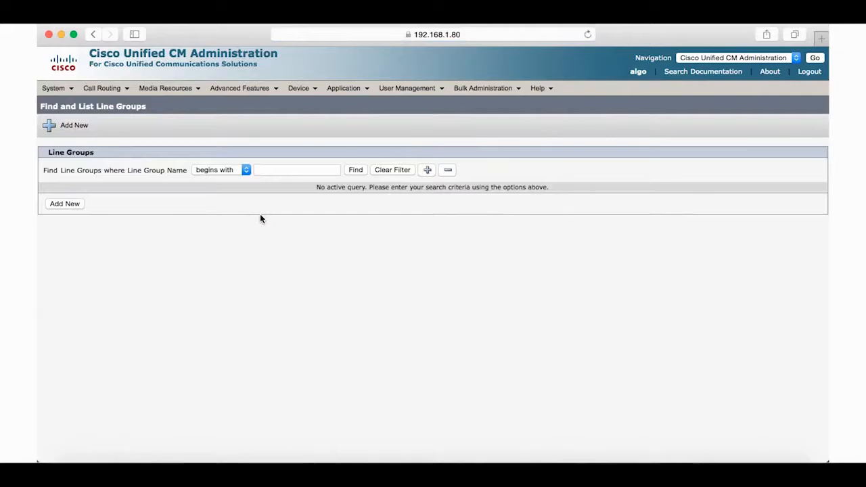
pyautogui.click(62, 209)
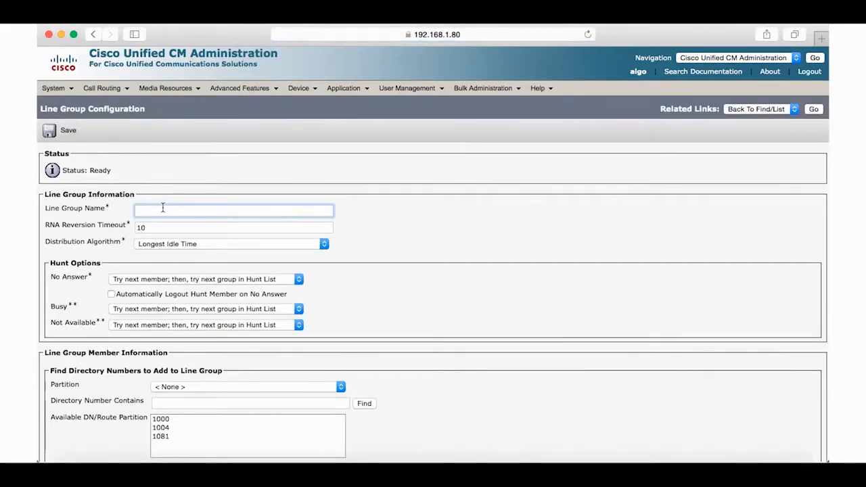
pyautogui.write('Algo')
pyautogui.write('Line Group')
pyautogui.click(184, 243)
pyautogui.click(178, 255)
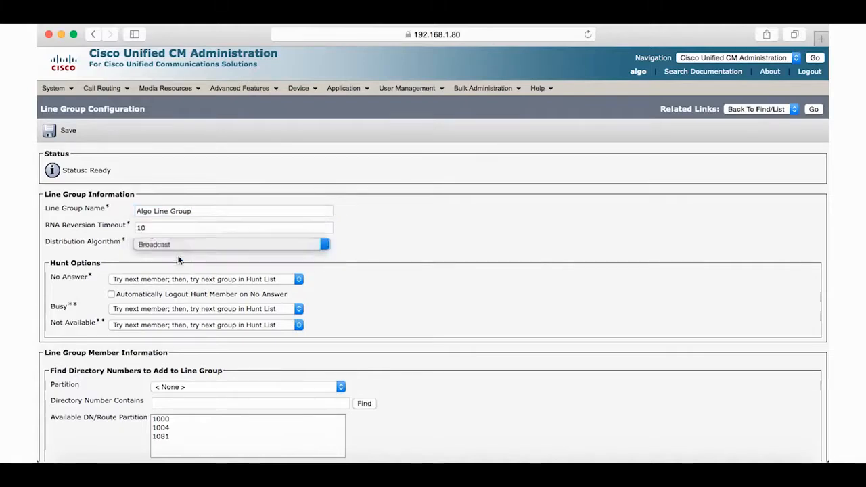
pyautogui.click(110, 230)
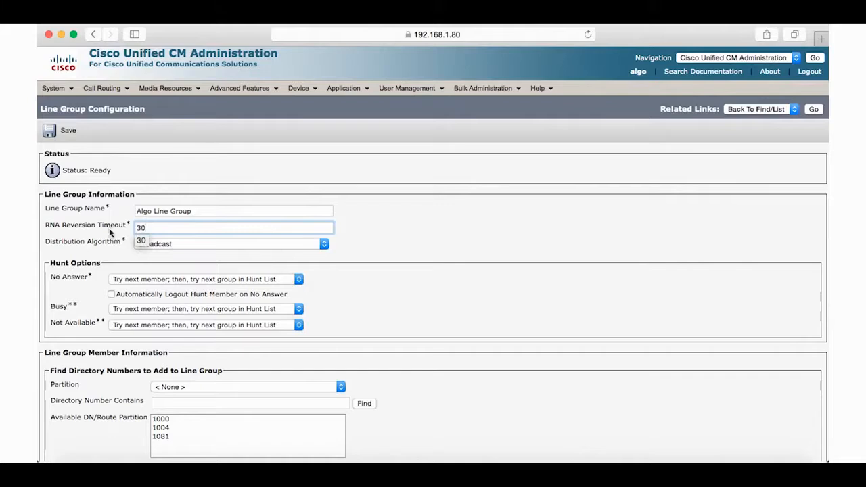
pyautogui.click(61, 135)
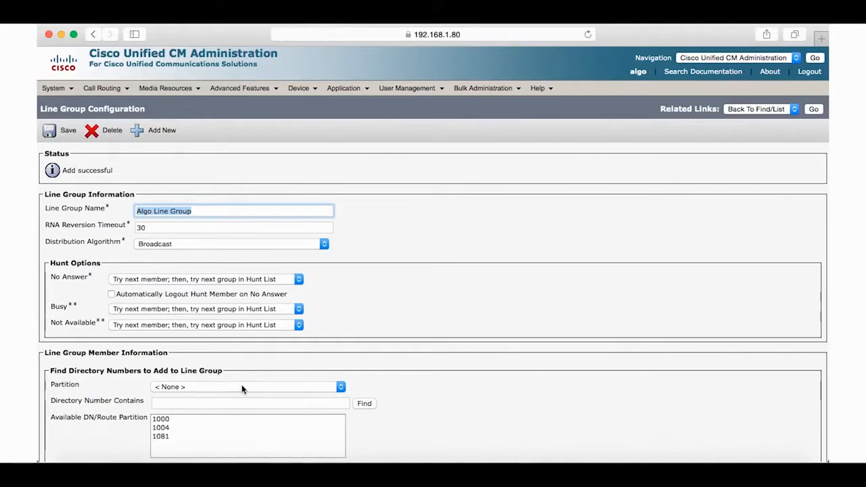
# Step: Add directory numbers 1004 and 1081 as line group members and save
pyautogui.scroll(-2, 242, 388)
pyautogui.click(164, 380)
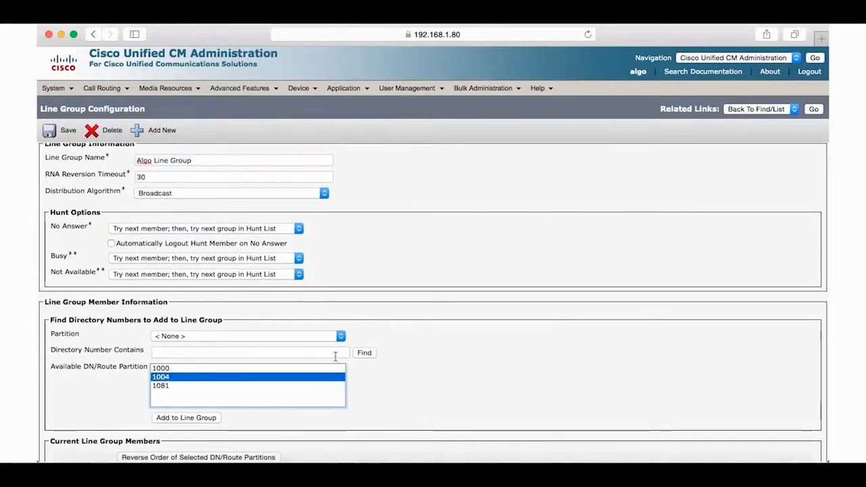
pyautogui.click(196, 418)
pyautogui.scroll(-6, 197, 419)
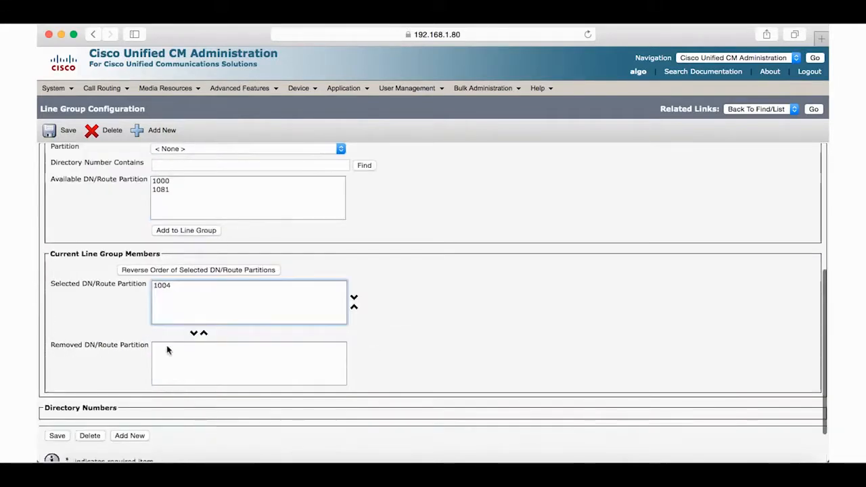
pyautogui.click(167, 190)
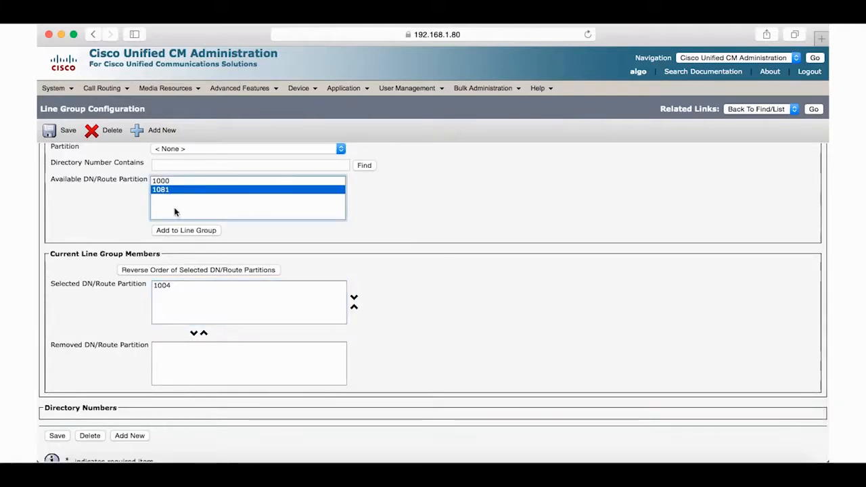
pyautogui.click(181, 230)
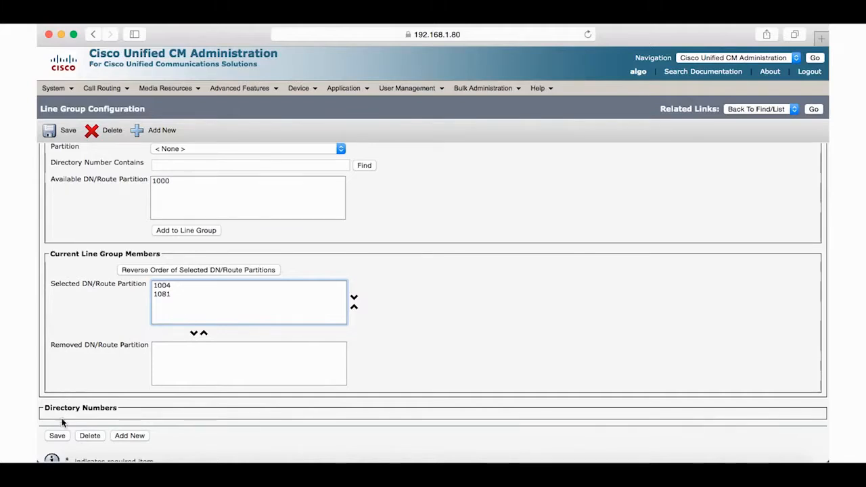
pyautogui.click(58, 435)
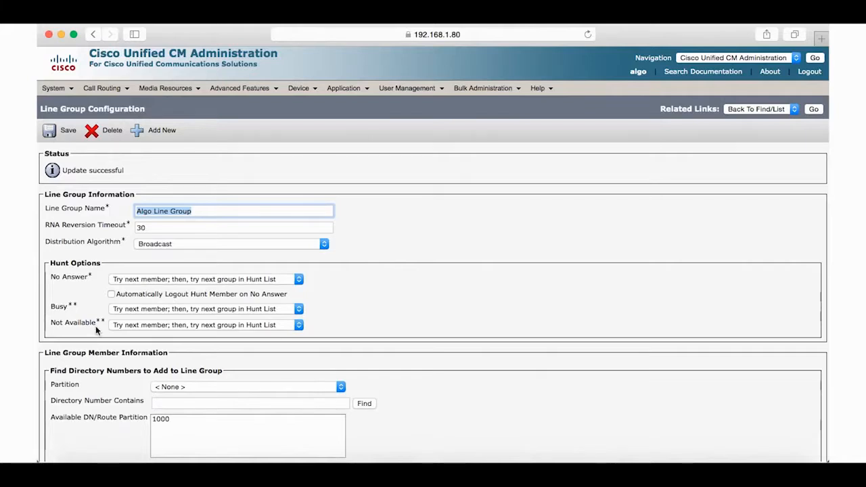
pyautogui.click(105, 89)
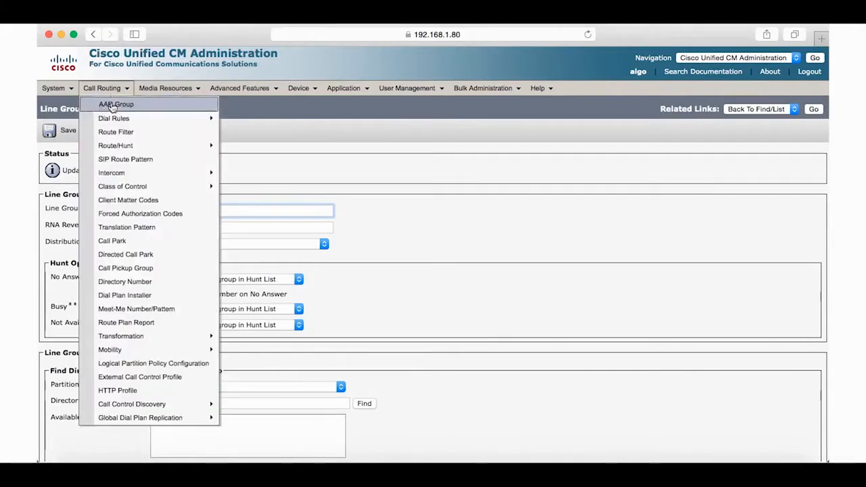
# Step: Create an enabled 'Algo Hunt List' in the Default Communications Manager group and save it
pyautogui.moveTo(128, 145)
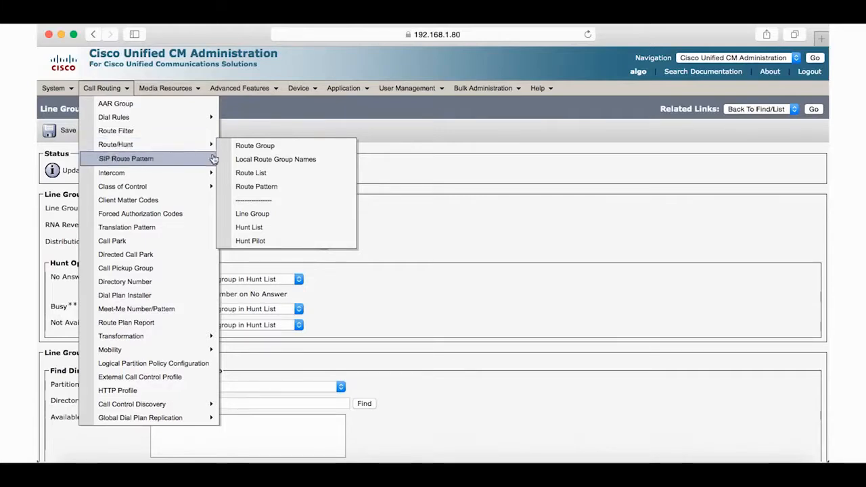
pyautogui.click(265, 230)
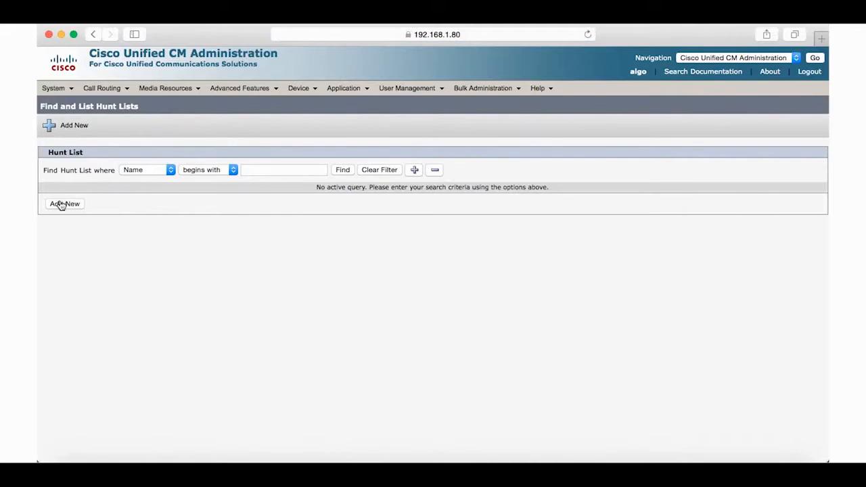
pyautogui.click(60, 205)
pyautogui.click(240, 221)
pyautogui.write('Algo')
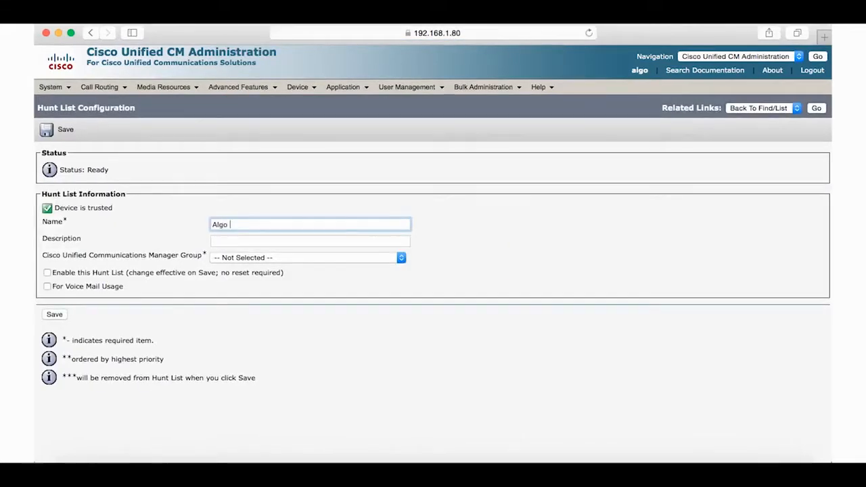
pyautogui.write(' Hunt List')
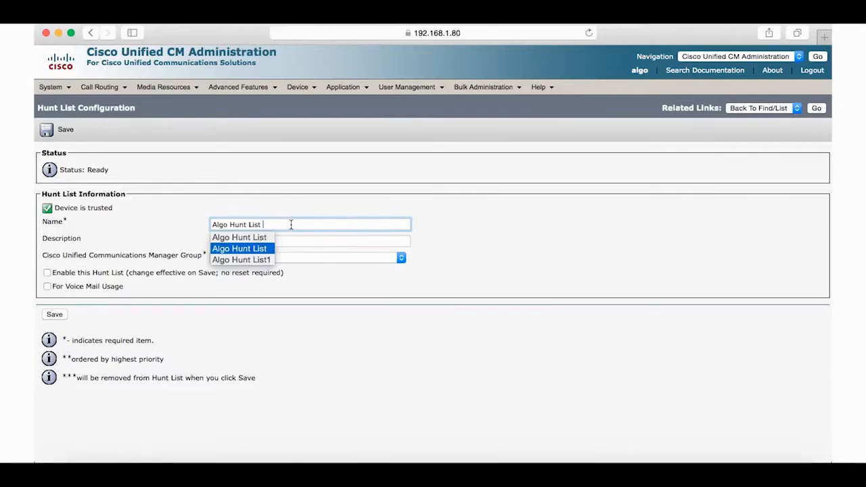
pyautogui.click(315, 261)
pyautogui.click(271, 271)
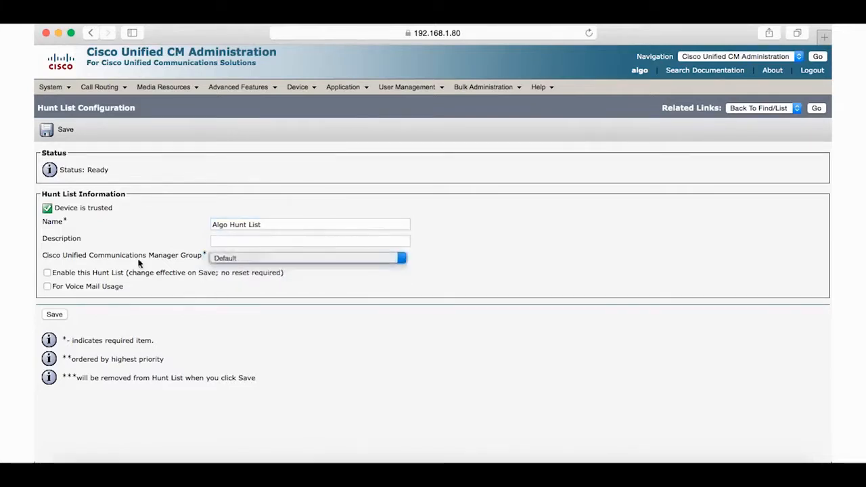
pyautogui.click(47, 273)
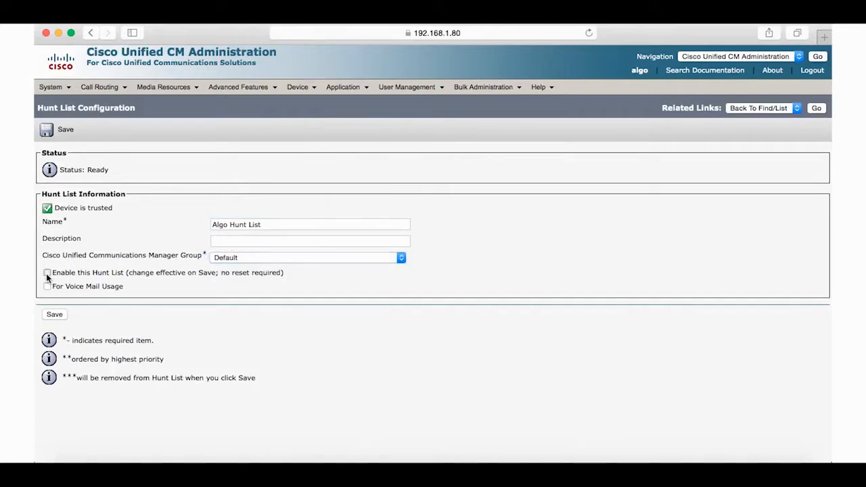
pyautogui.click(54, 315)
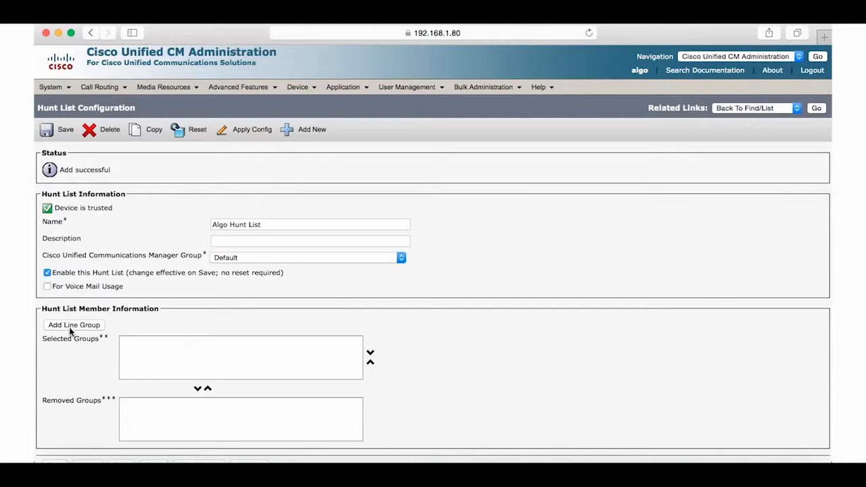
# Step: Add Algo Line Group as a member of the hunt list and save
pyautogui.click(70, 327)
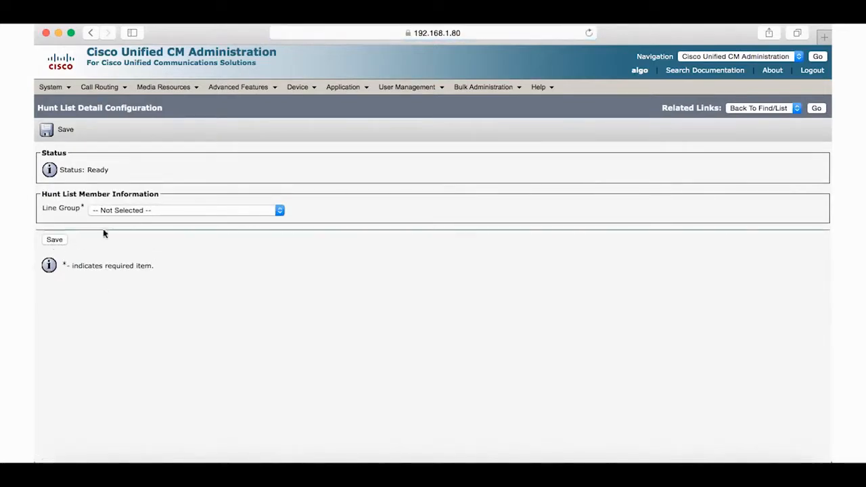
pyautogui.click(150, 210)
pyautogui.click(145, 222)
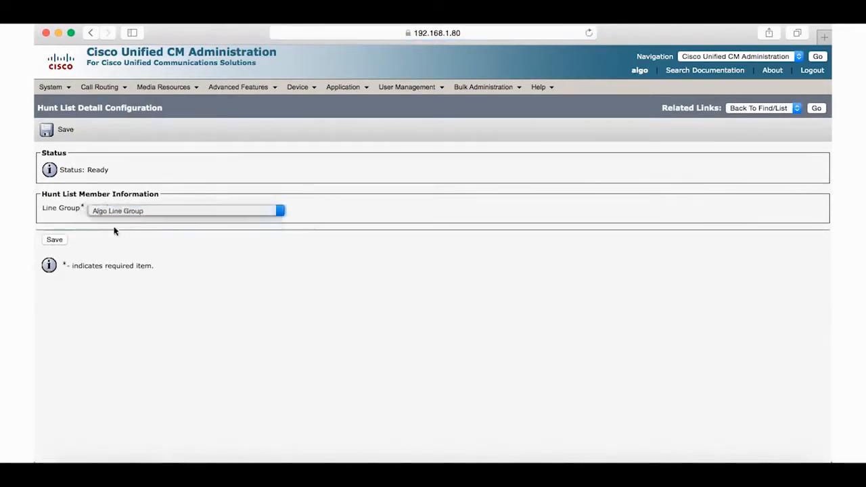
pyautogui.click(55, 241)
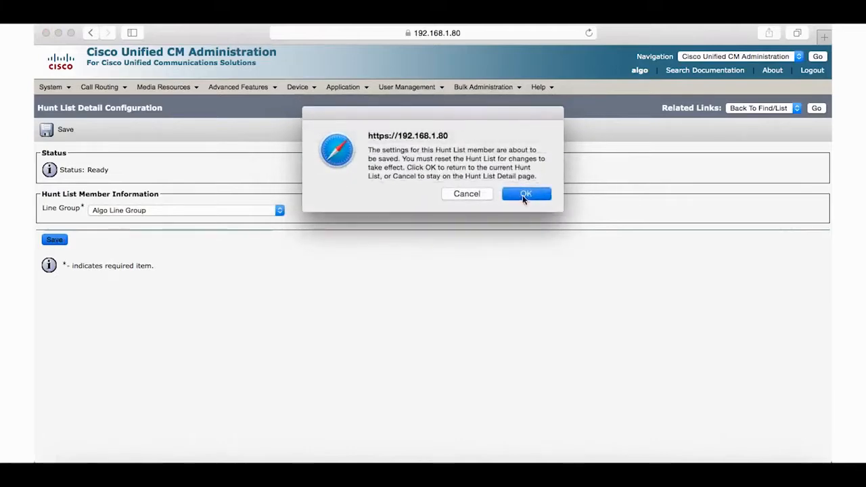
pyautogui.click(525, 195)
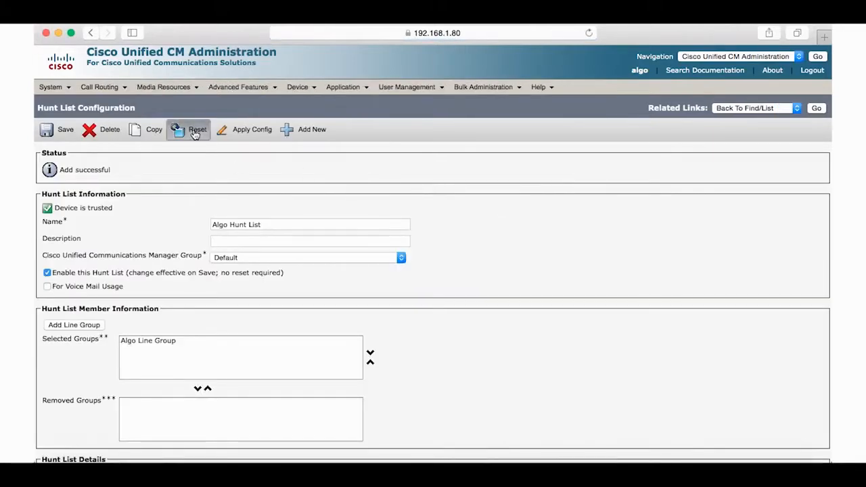
# Step: Reset Algo Hunt List and close the reset window
pyautogui.click(195, 134)
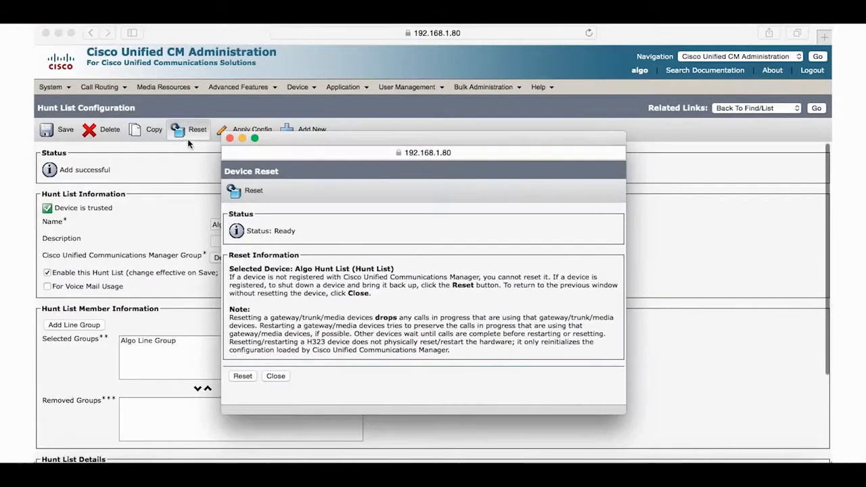
pyautogui.click(248, 378)
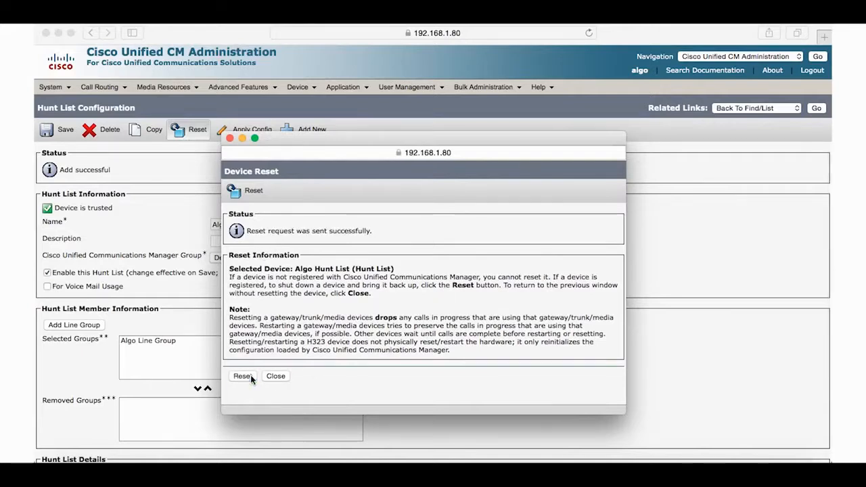
pyautogui.click(275, 376)
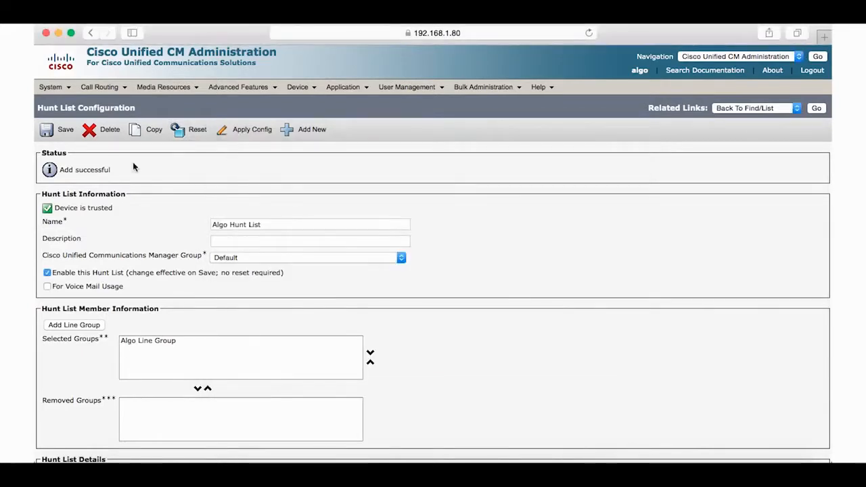
pyautogui.click(100, 87)
# Step: Create hunt pilot 1111 routed to Algo Hunt List and save it
pyautogui.moveTo(112, 145)
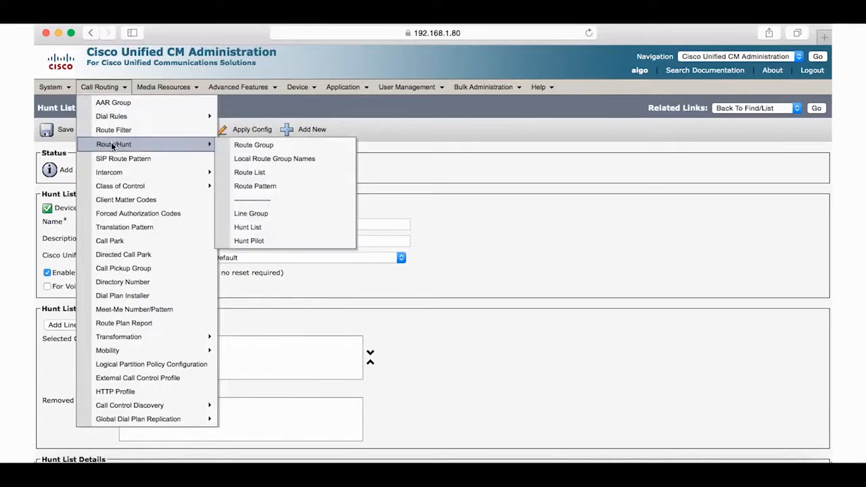
pyautogui.click(249, 241)
pyautogui.click(65, 203)
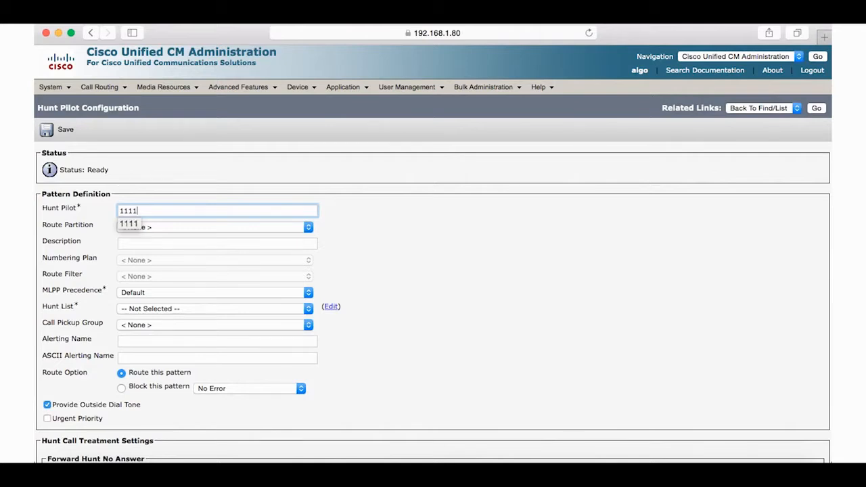
pyautogui.click(190, 249)
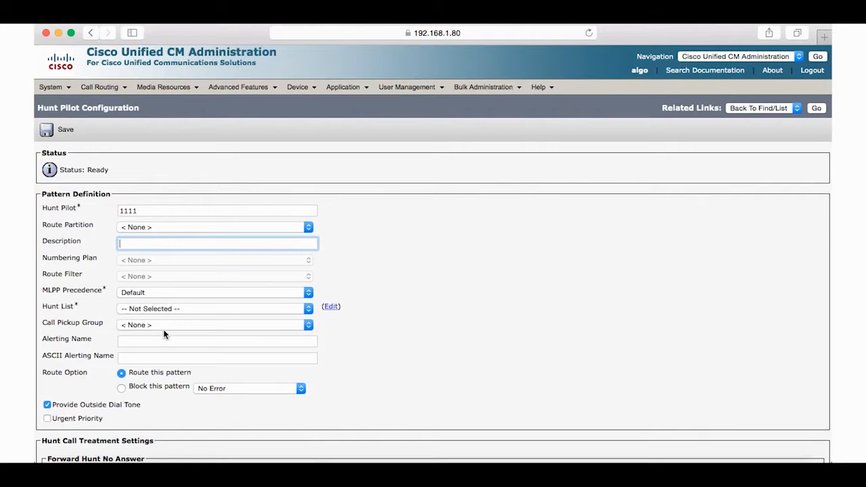
pyautogui.scroll(-5, 164, 333)
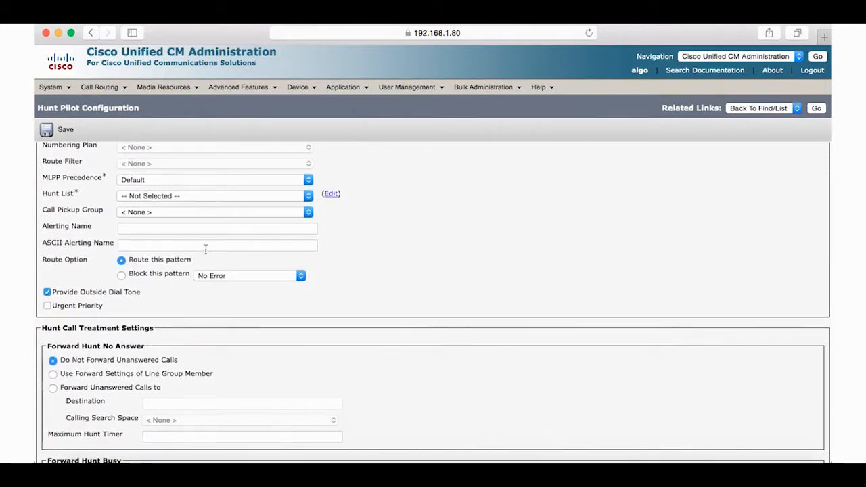
pyautogui.click(226, 195)
pyautogui.click(196, 205)
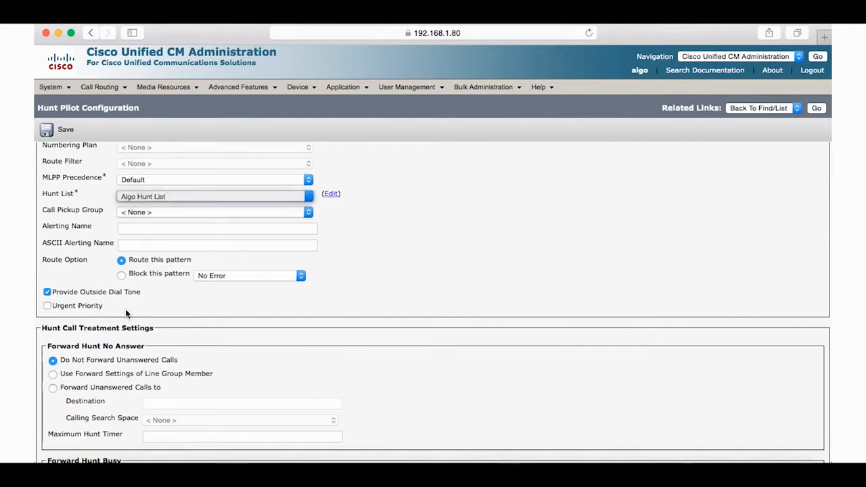
pyautogui.scroll(-1, 119, 353)
pyautogui.scroll(-15, 119, 353)
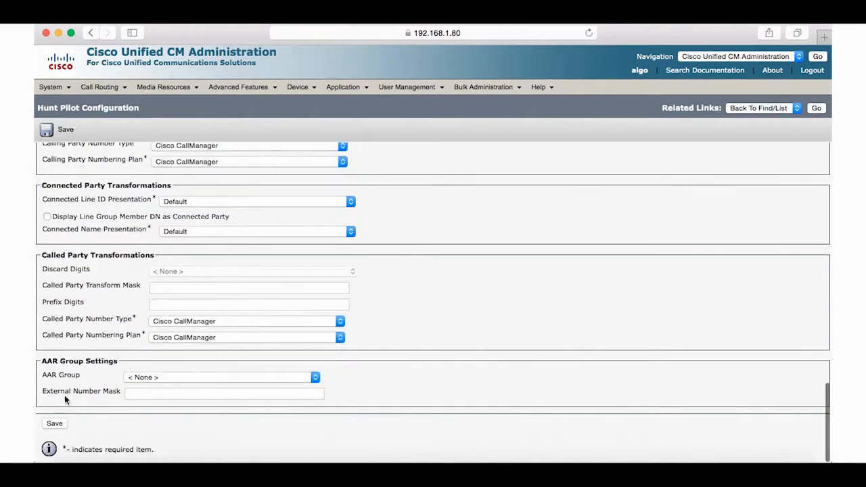
pyautogui.click(55, 422)
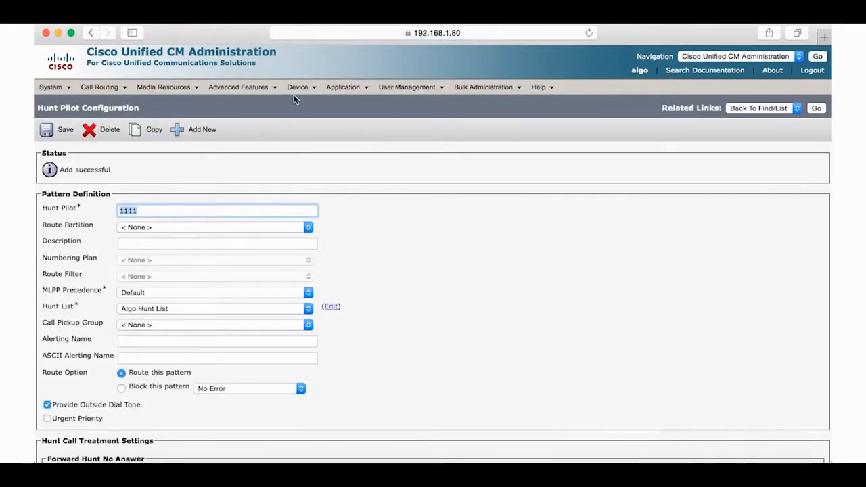
# Step: Open the line 1081 settings on phone SEPACA0166FDA3A
pyautogui.moveTo(297, 88)
pyautogui.click(312, 146)
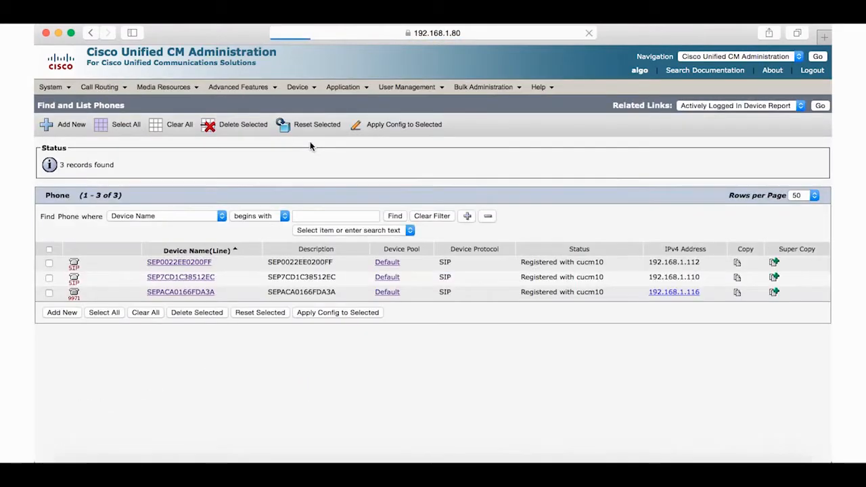
pyautogui.click(177, 294)
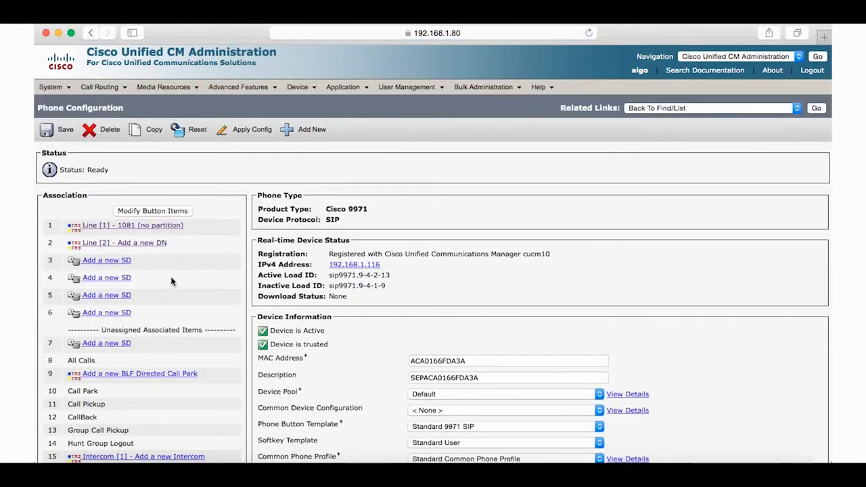
pyautogui.click(153, 231)
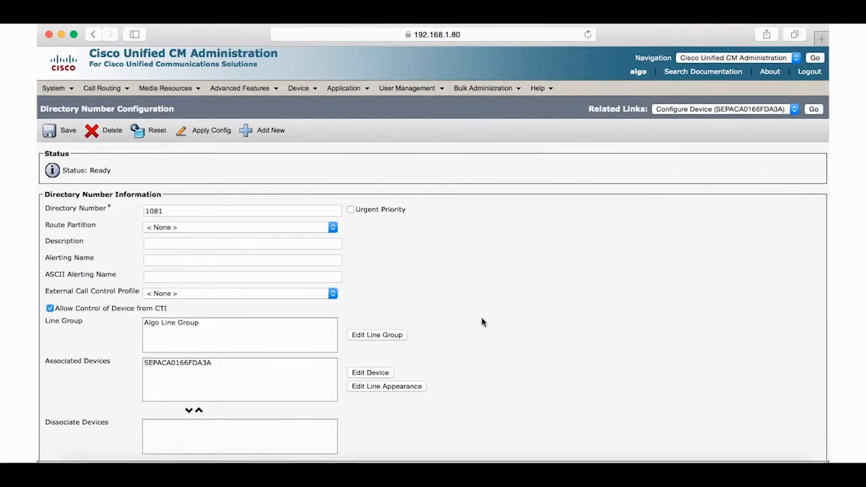
# Step: Set line 1081's Forward All destination to 1111 and save
pyautogui.scroll(-10, 482, 322)
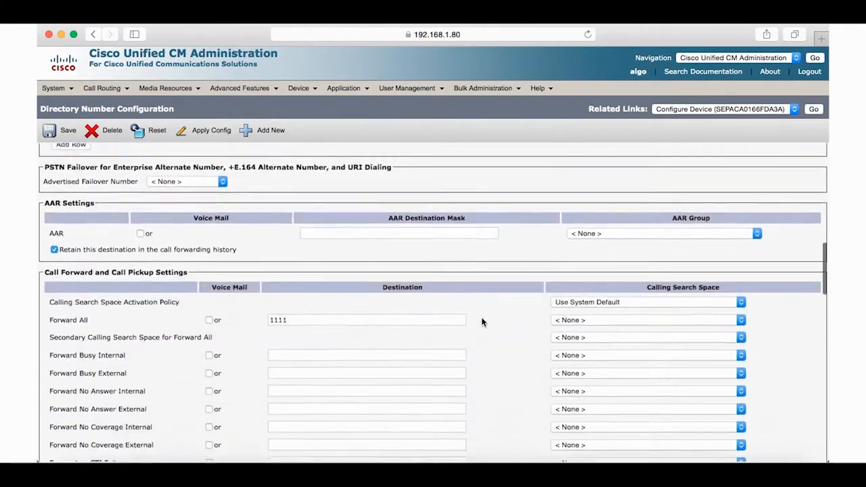
pyautogui.scroll(-4, 482, 322)
pyautogui.click(303, 204)
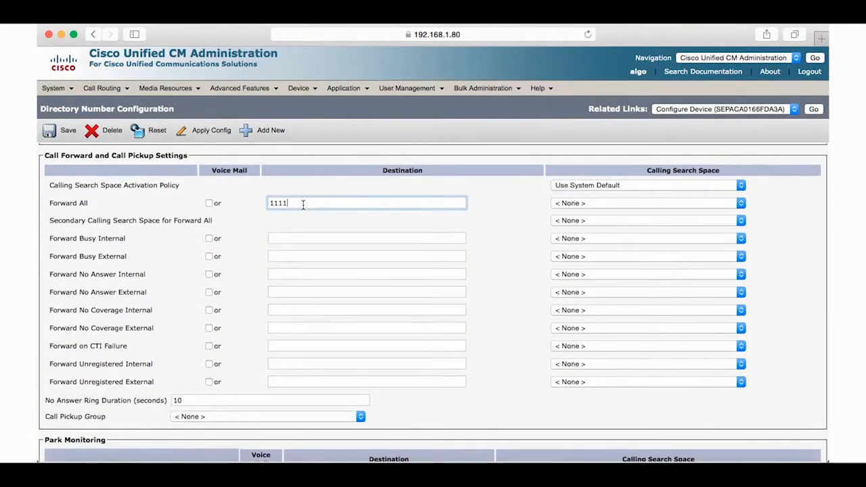
pyautogui.scroll(-8, 332, 389)
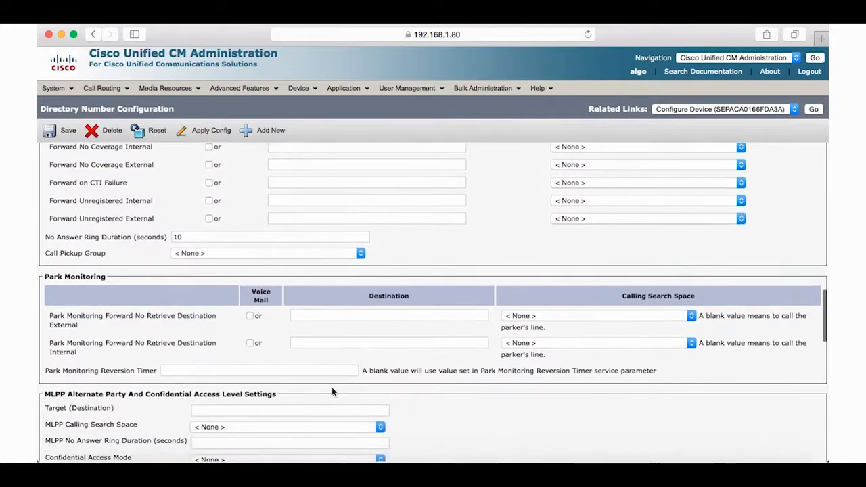
pyautogui.scroll(-15, 332, 391)
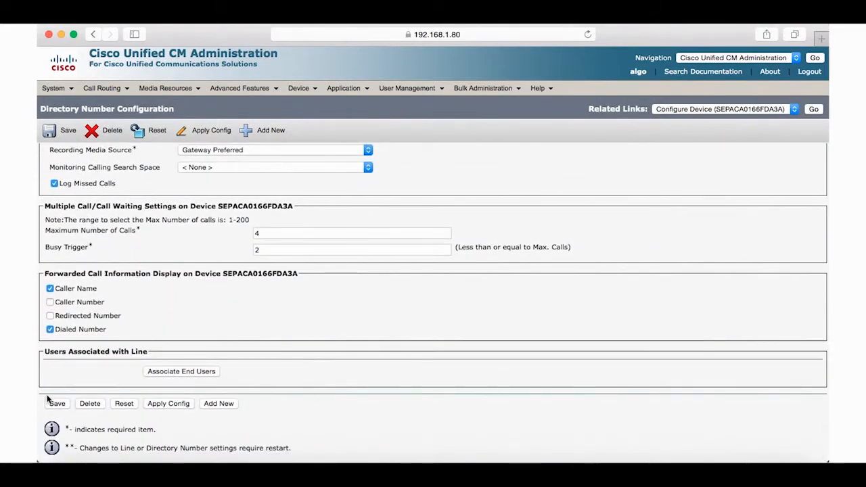
pyautogui.click(56, 404)
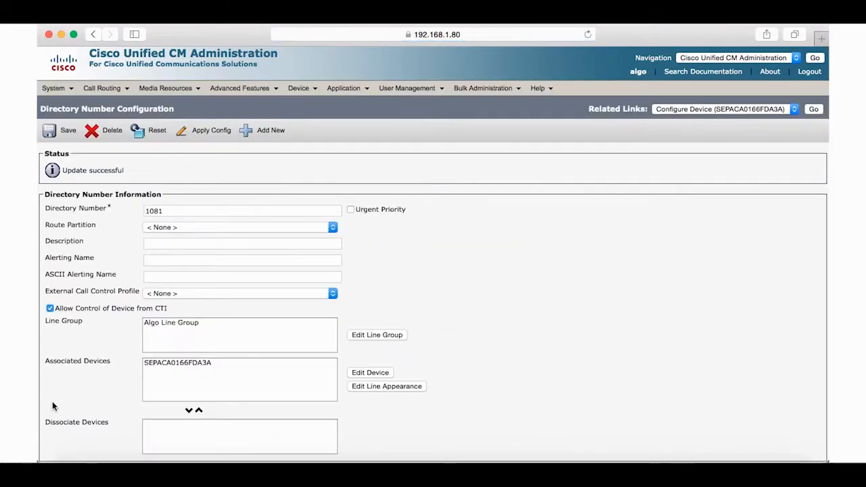